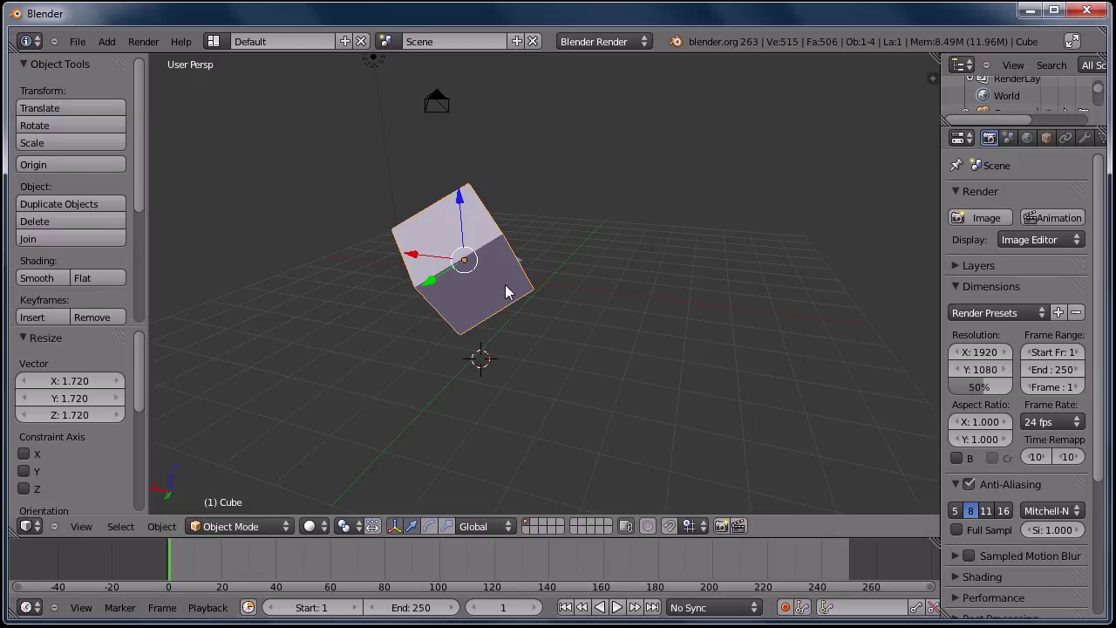
Bring the monkey into view and rotate the cube to a new orientation
middle_drag(505, 284, 484, 279)
scroll(523, 348, up, 3)
key(r)
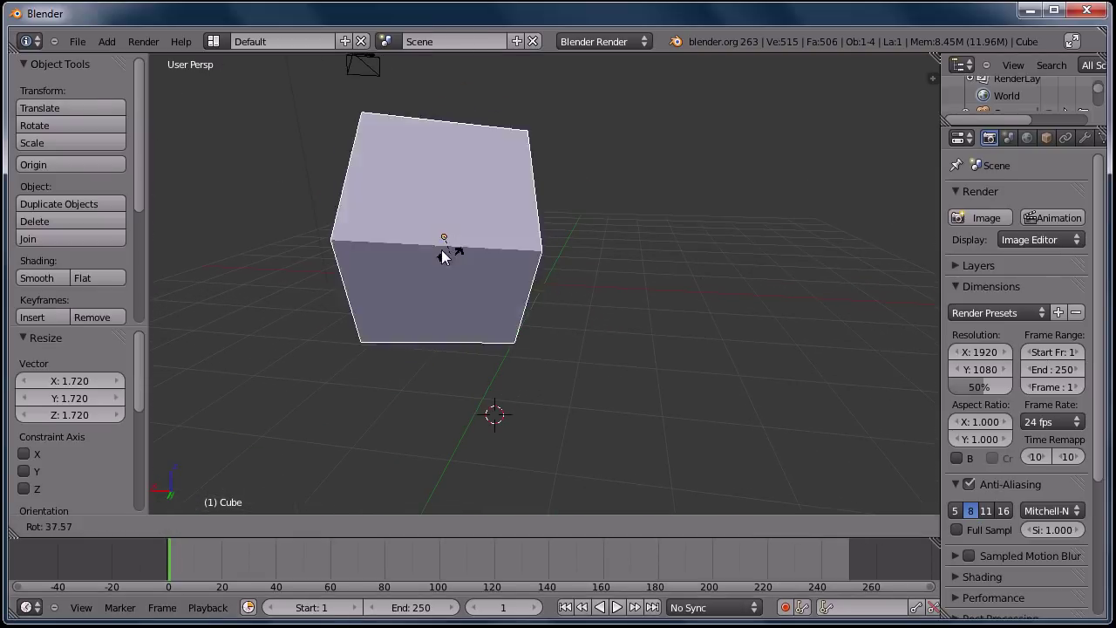
click(439, 229)
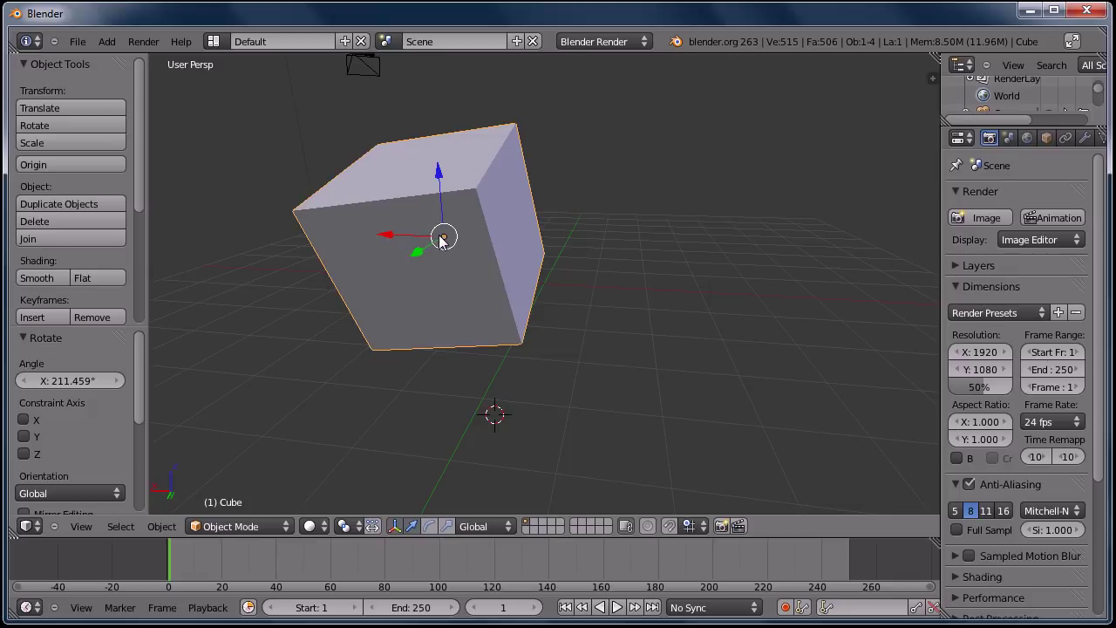
Scale the cube up by 7.837 so the monkey head sits inside it
key(s)
click(445, 241)
middle_drag(445, 241, 629, 280)
scroll(511, 306, down, 5)
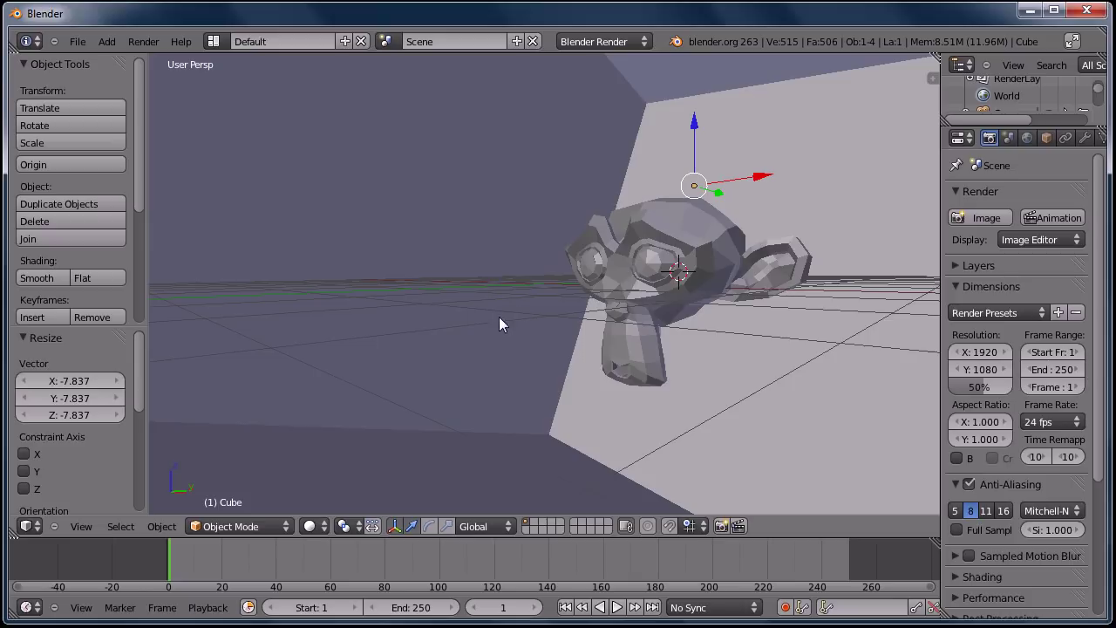
middle_drag(503, 324, 471, 366)
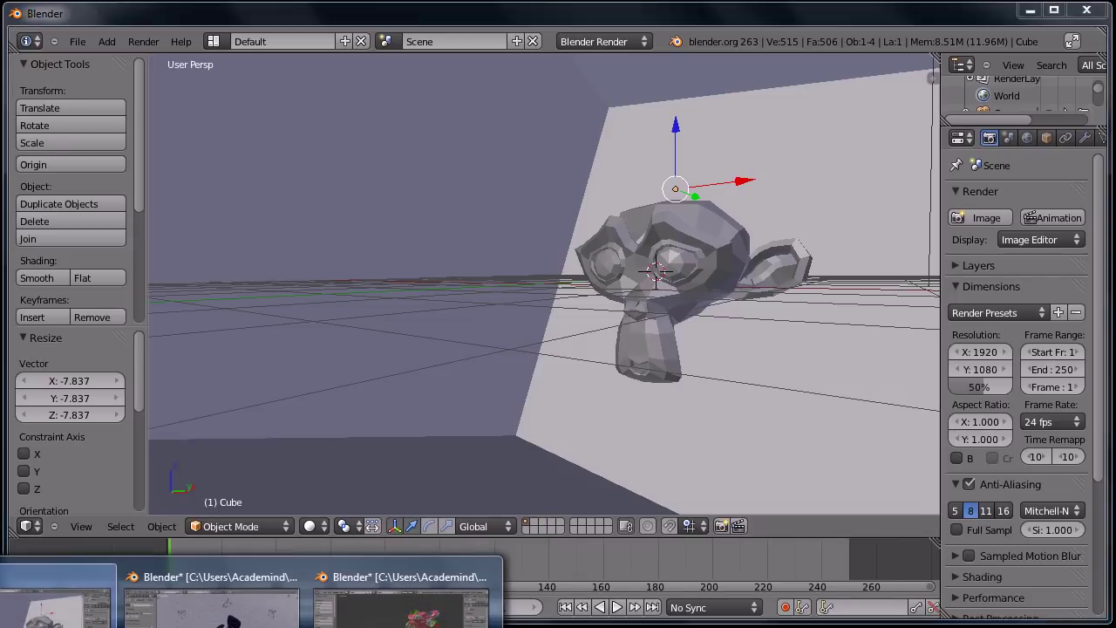
Switch to chair.blend, orbit to a low view of the office chair, then show its render
click(203, 593)
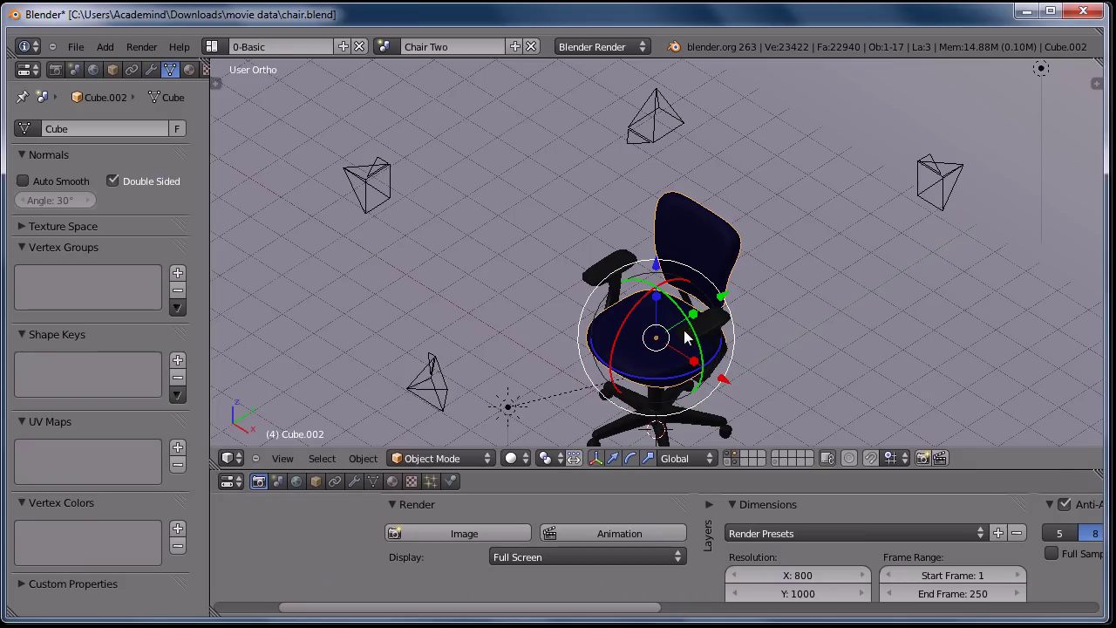
middle_drag(687, 339, 587, 375)
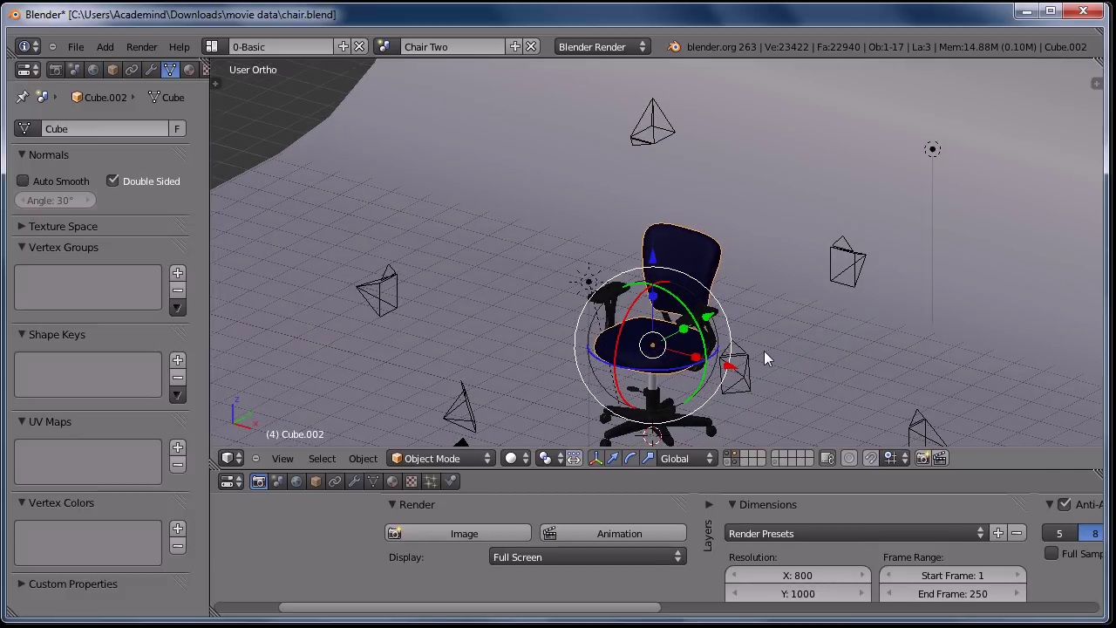
middle_drag(764, 351, 733, 342)
middle_drag(519, 348, 594, 348)
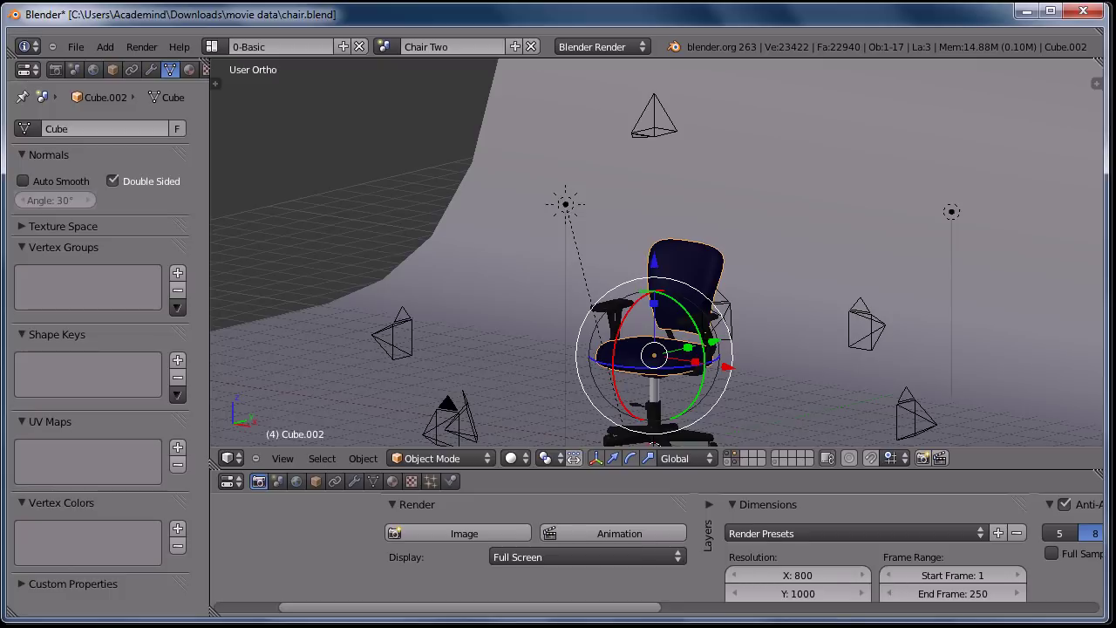
key(alt+Tab)
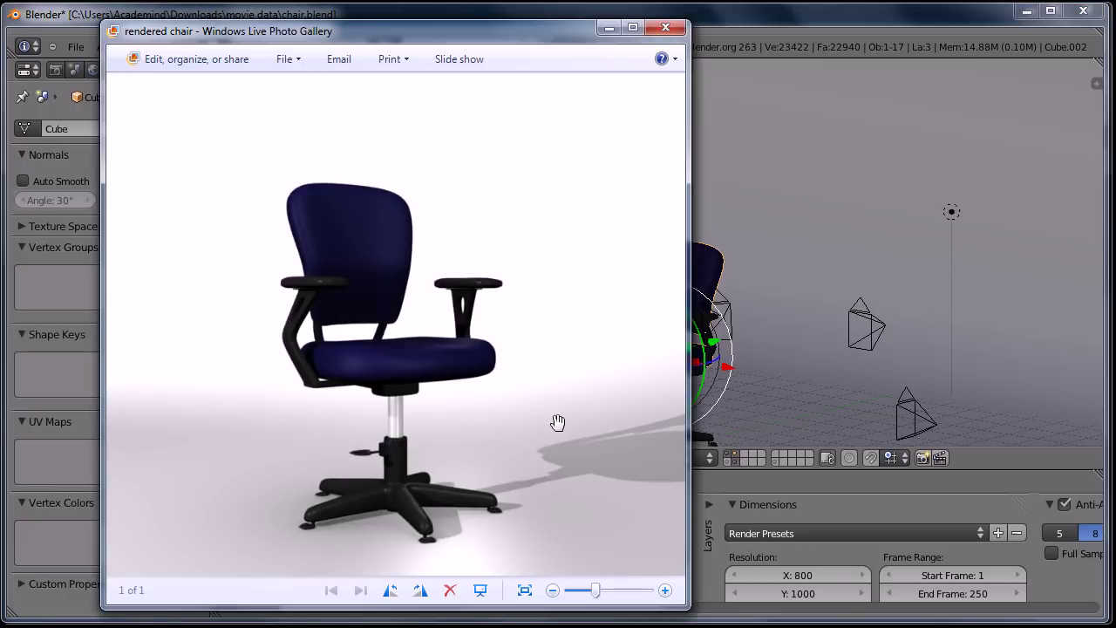
Minimize the rendered chair image and orbit to a higher view of the chair
click(610, 28)
middle_drag(669, 353, 708, 365)
scroll(679, 360, down, 2)
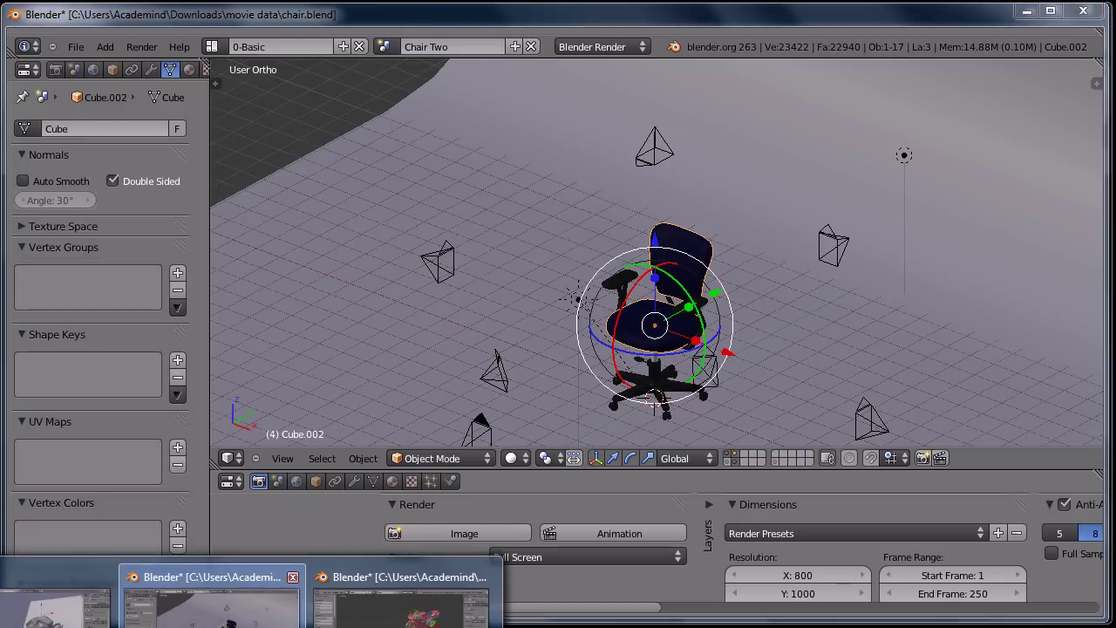
Switch to quit.blend, scrub to frame 8, then play and stop the motorbike animation
click(405, 600)
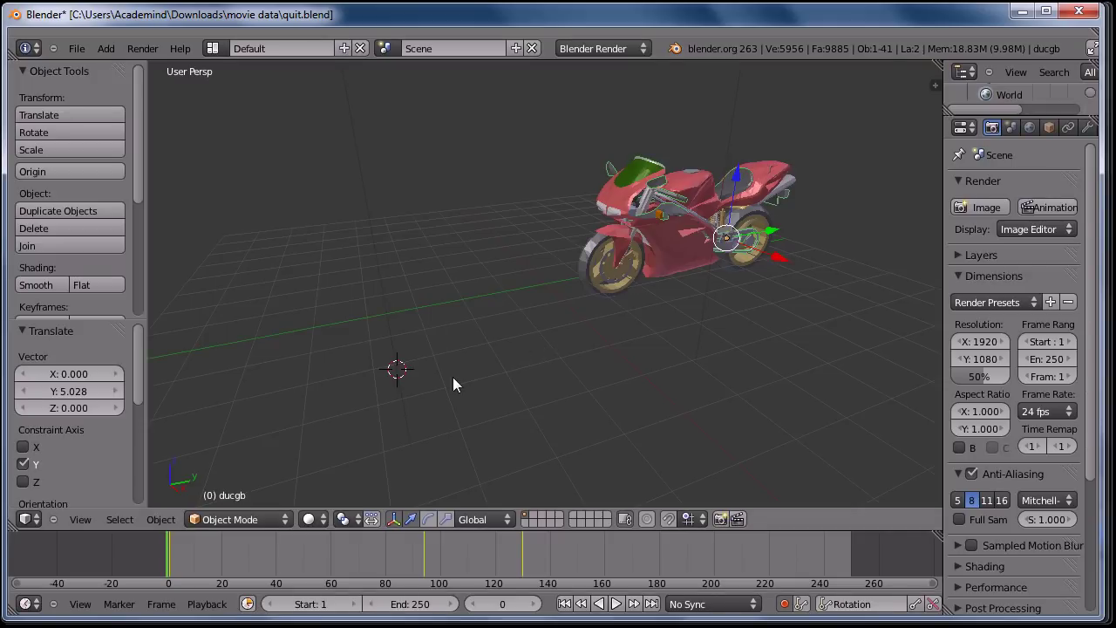
mouse_move(174, 548)
mouse_down()
mouse_move(506, 573)
mouse_move(171, 571)
mouse_move(175, 553)
mouse_up()
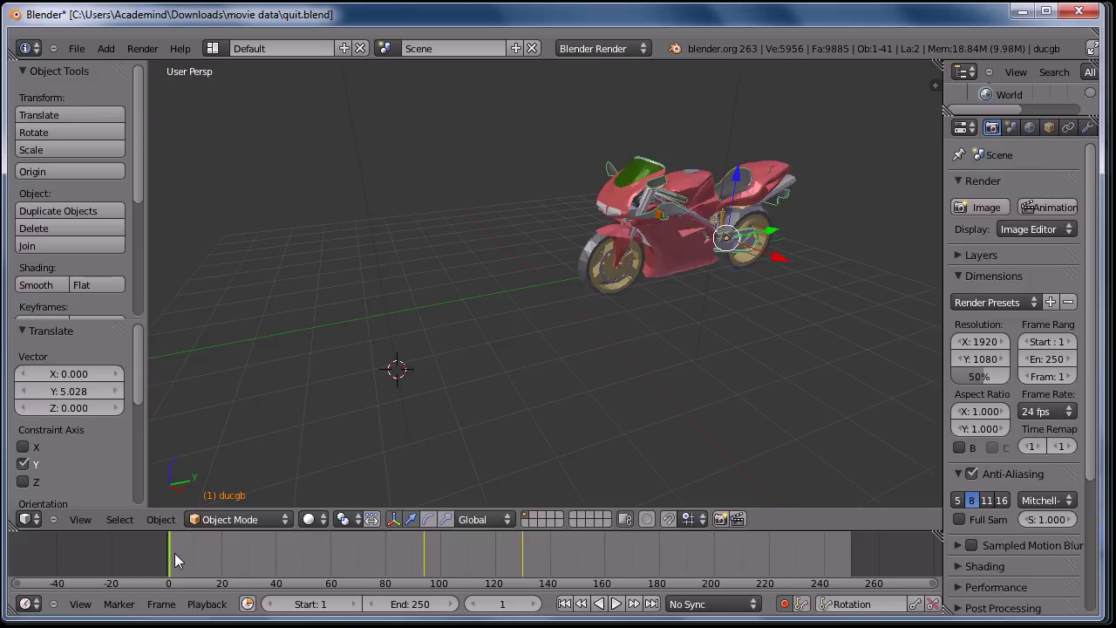
click(616, 608)
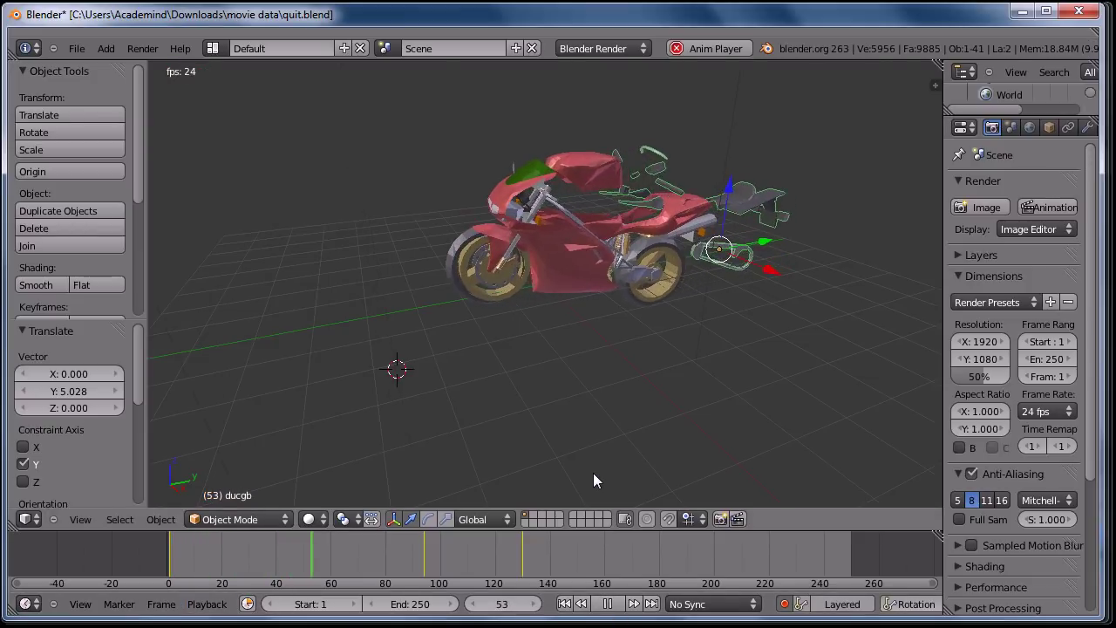
click(608, 604)
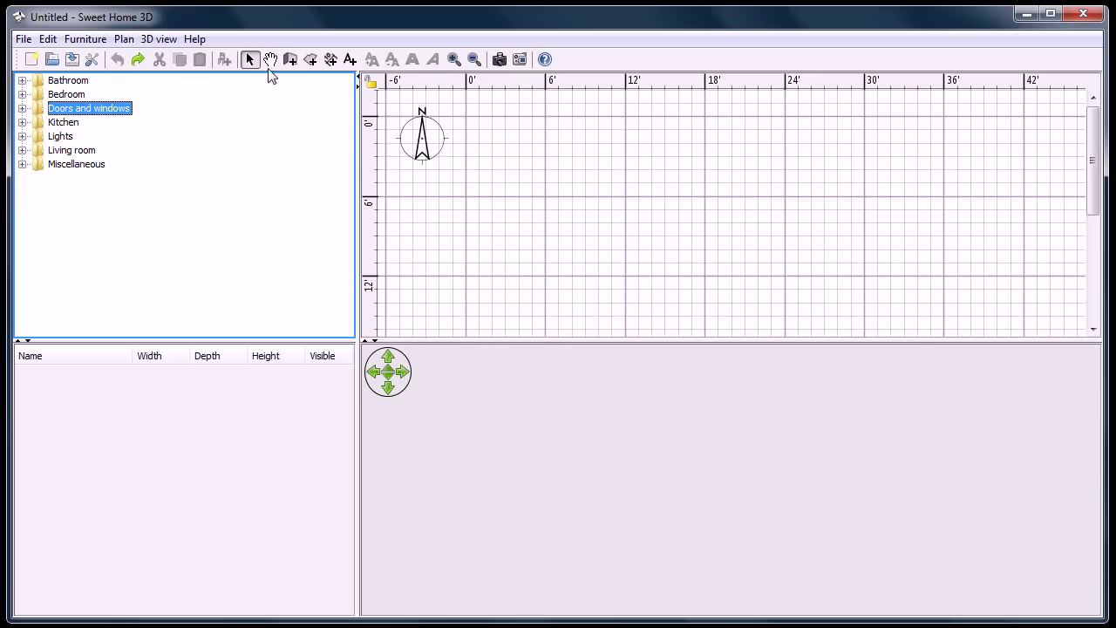
Draw a closed L-shaped wall outline about 37 ft wide and rotate the 3D view
click(291, 61)
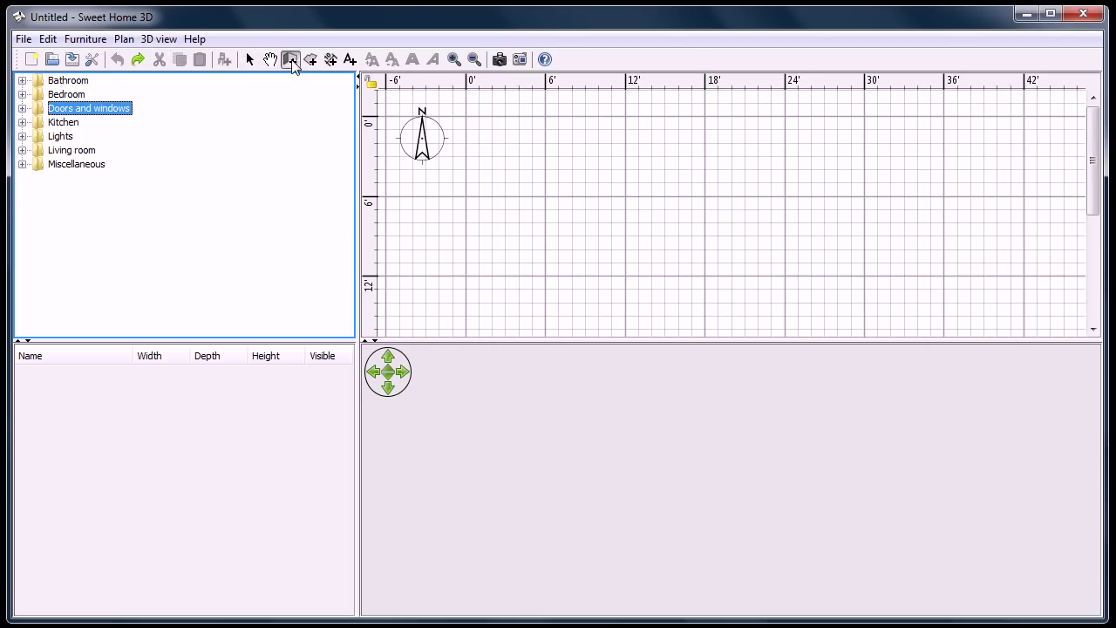
click(465, 117)
click(965, 119)
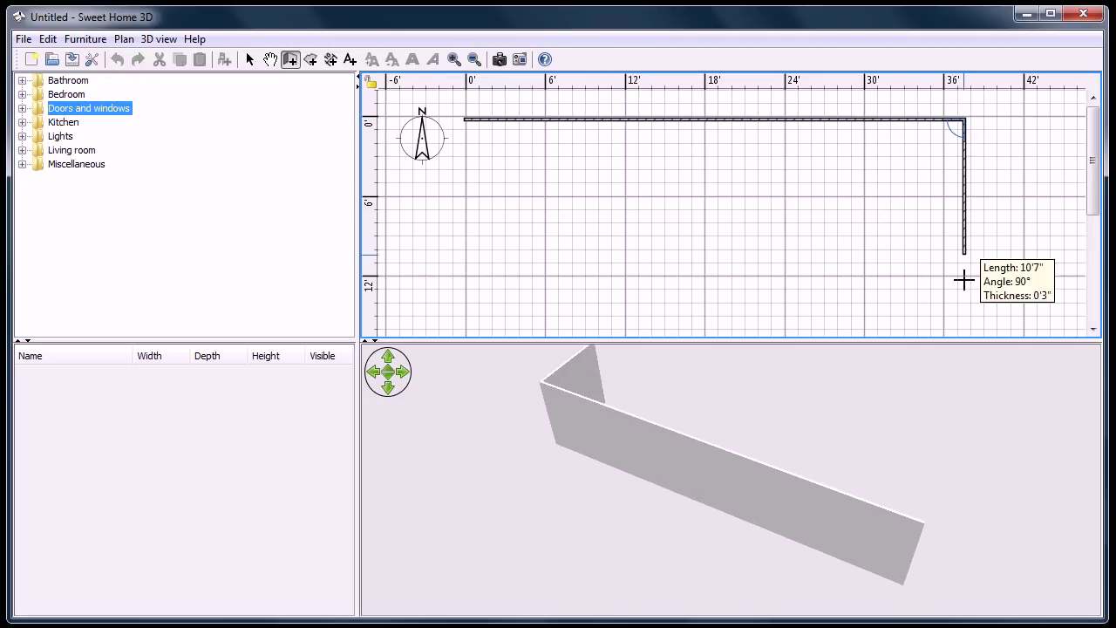
click(965, 325)
click(688, 324)
click(687, 237)
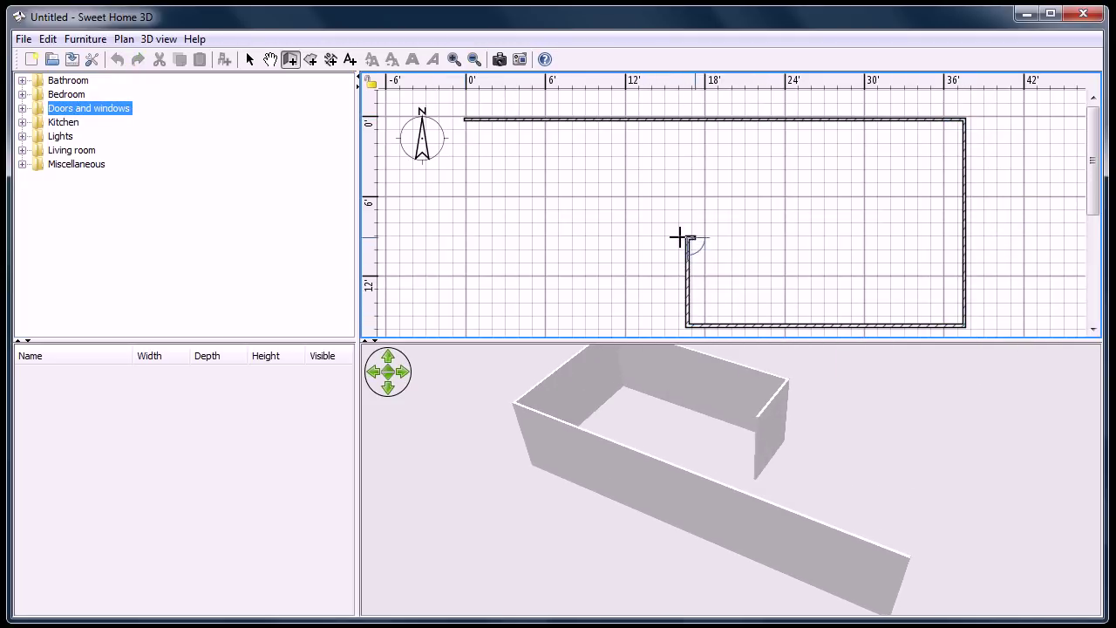
click(465, 237)
click(465, 119)
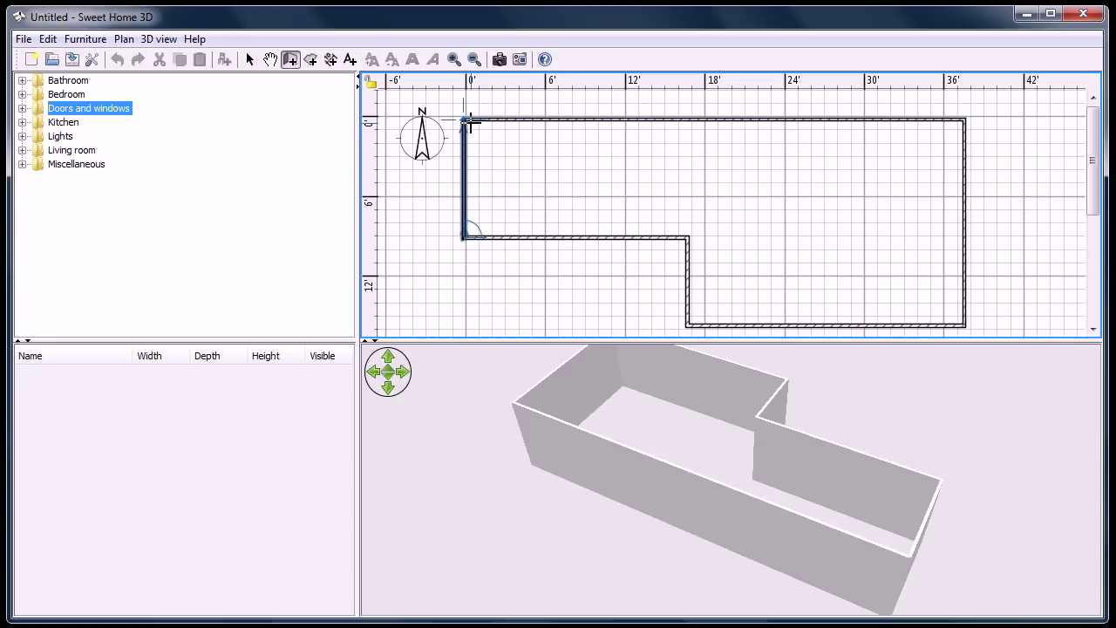
key(Escape)
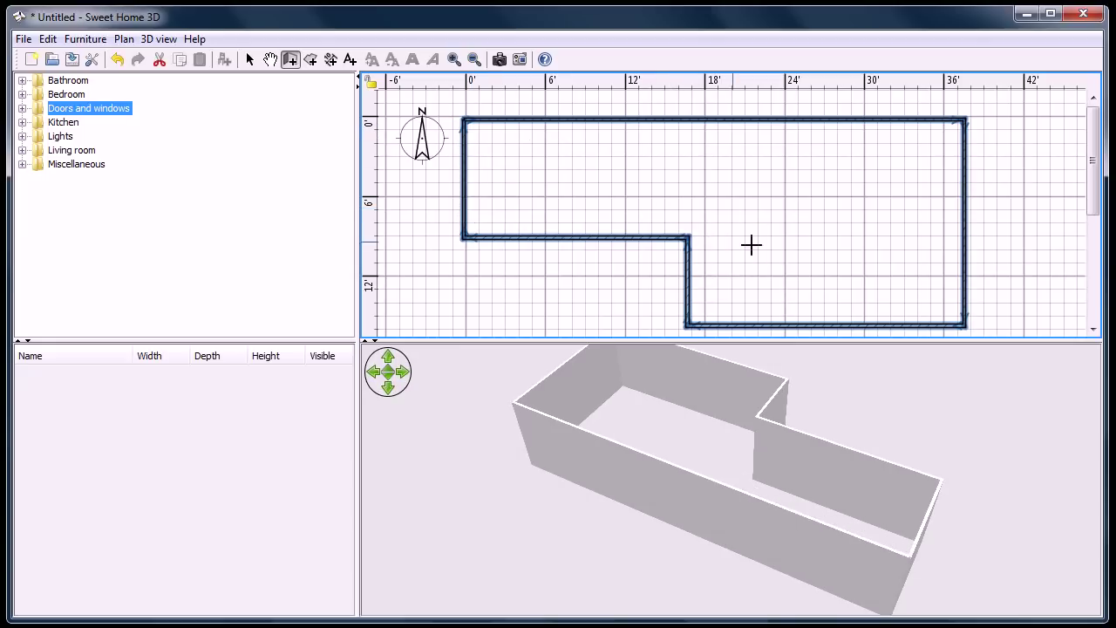
drag(729, 459, 710, 508)
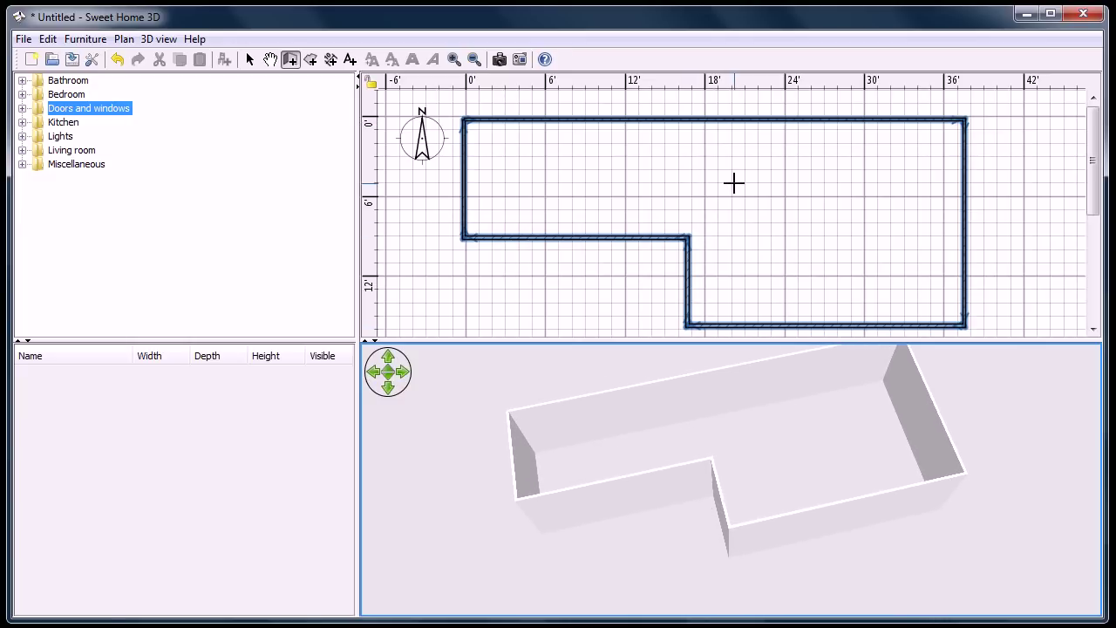
drag(754, 462, 724, 475)
Place a bedside table, corner bunk bed and double bed from the Bedroom category
click(22, 94)
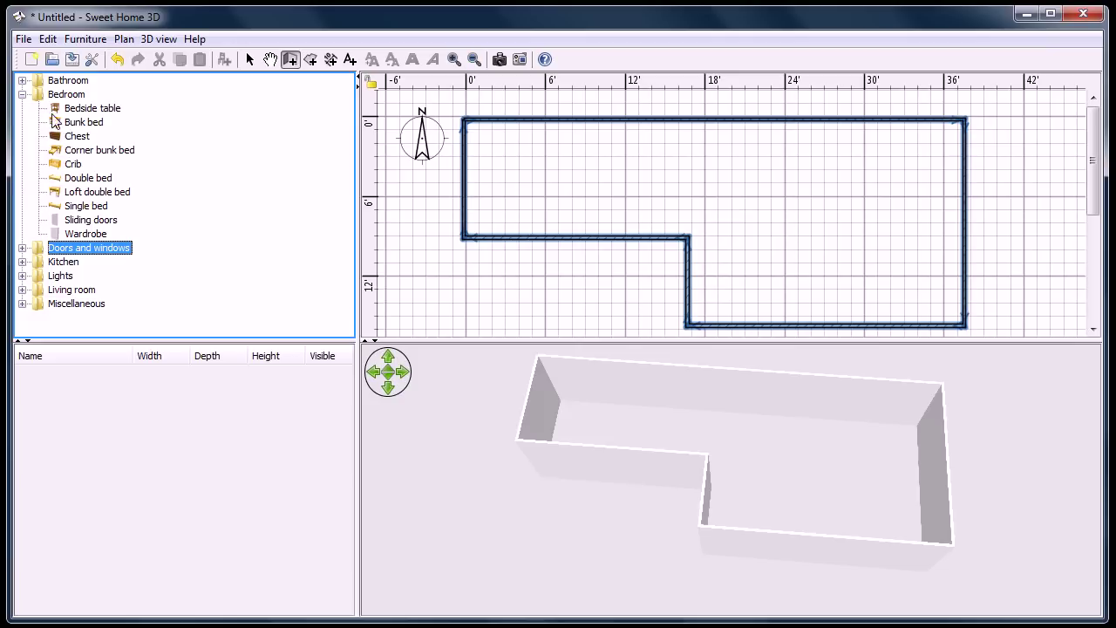
drag(86, 110, 490, 214)
drag(79, 152, 575, 190)
drag(88, 178, 760, 126)
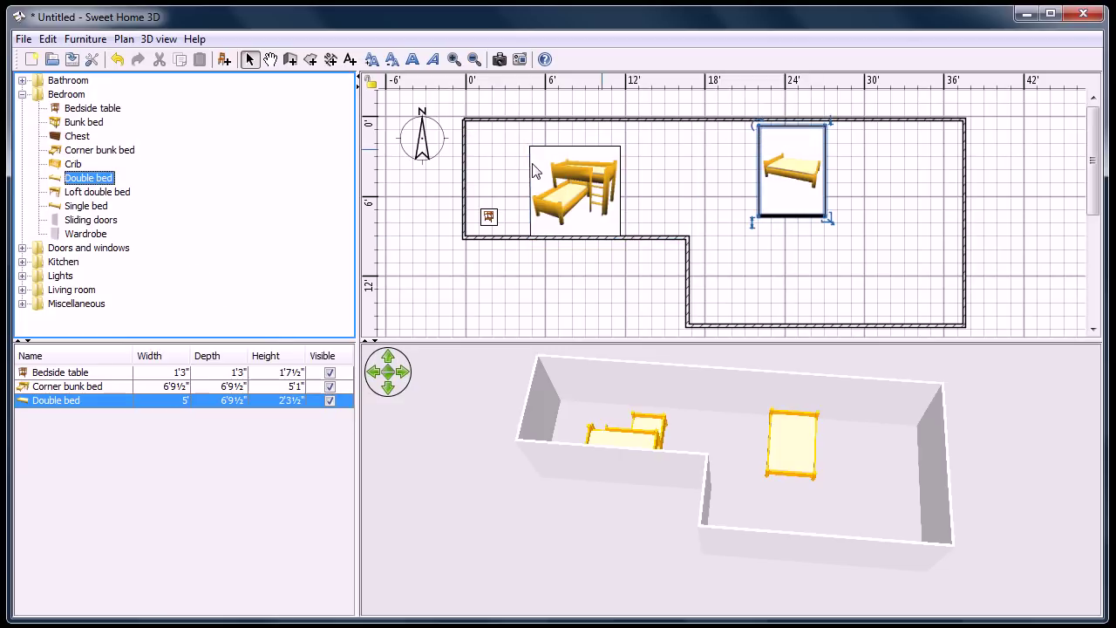
Add a French window on the top wall and a service hatch on the inner wall
click(22, 248)
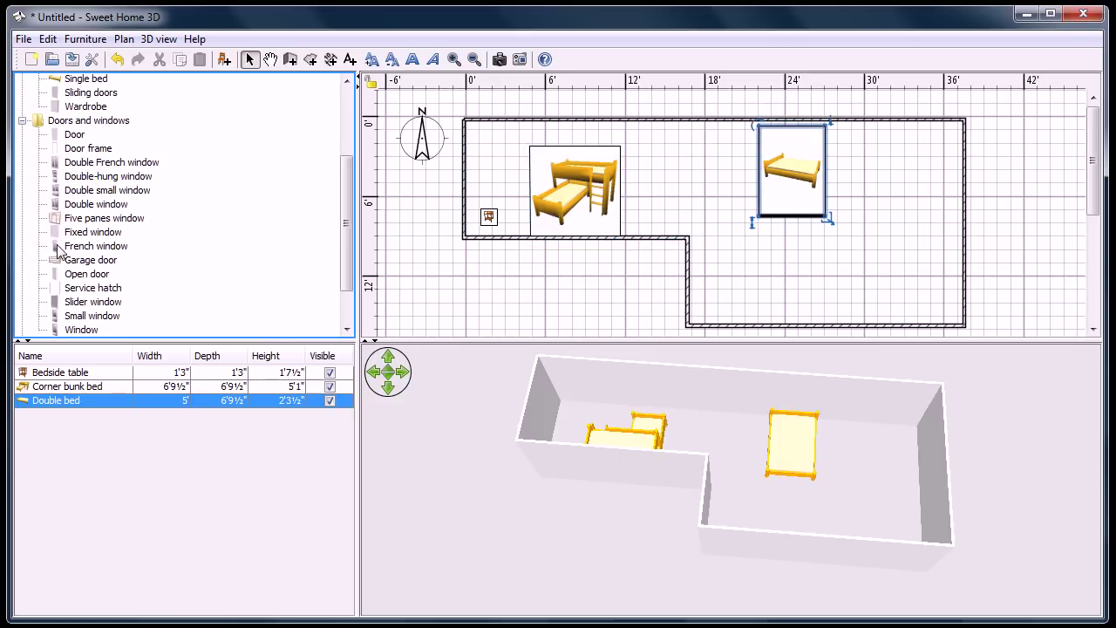
mouse_move(61, 247)
mouse_down()
mouse_move(969, 121)
mouse_move(903, 118)
mouse_up()
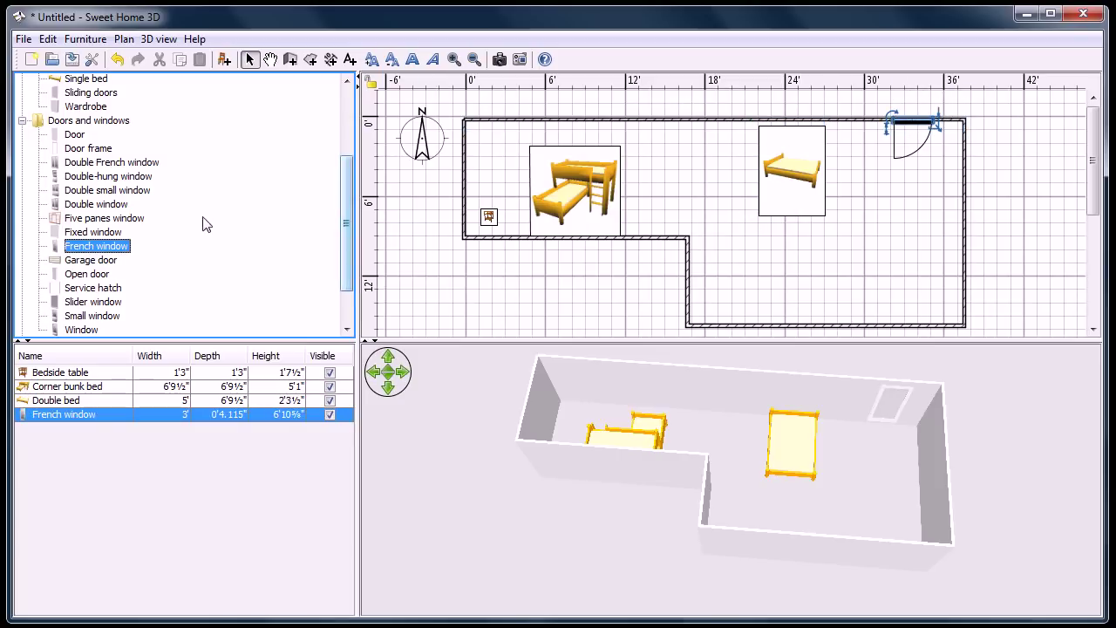
mouse_move(94, 288)
mouse_down()
mouse_move(728, 276)
mouse_move(688, 277)
mouse_up()
drag(795, 485, 709, 466)
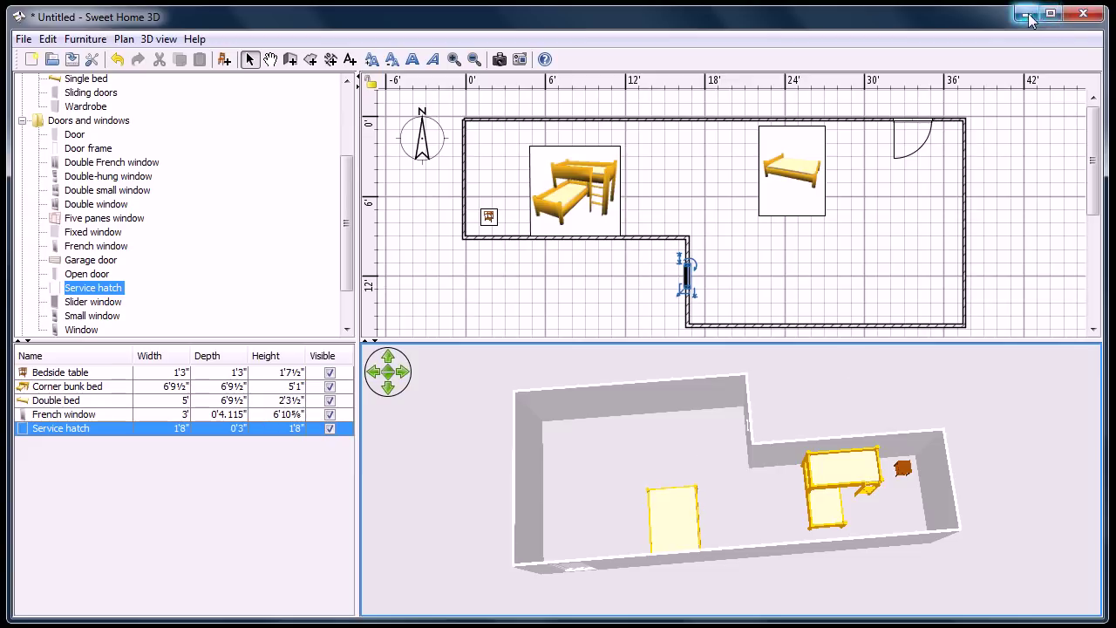
Switch to the SweetHome3DExample project and select the candlestick and dining table
mouse_move(266, 624)
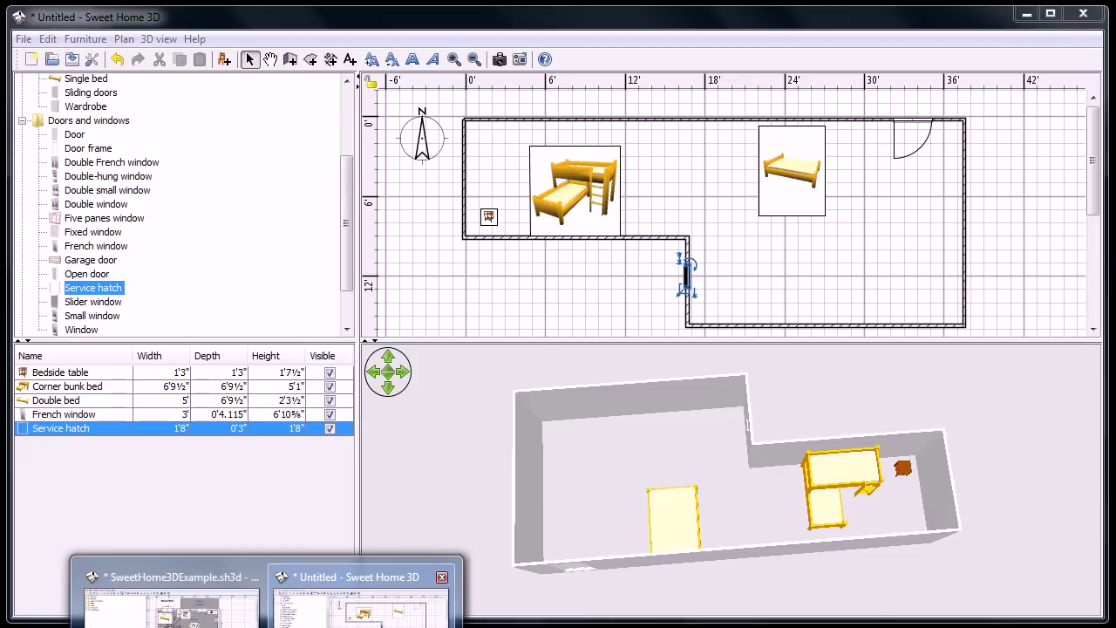
click(244, 589)
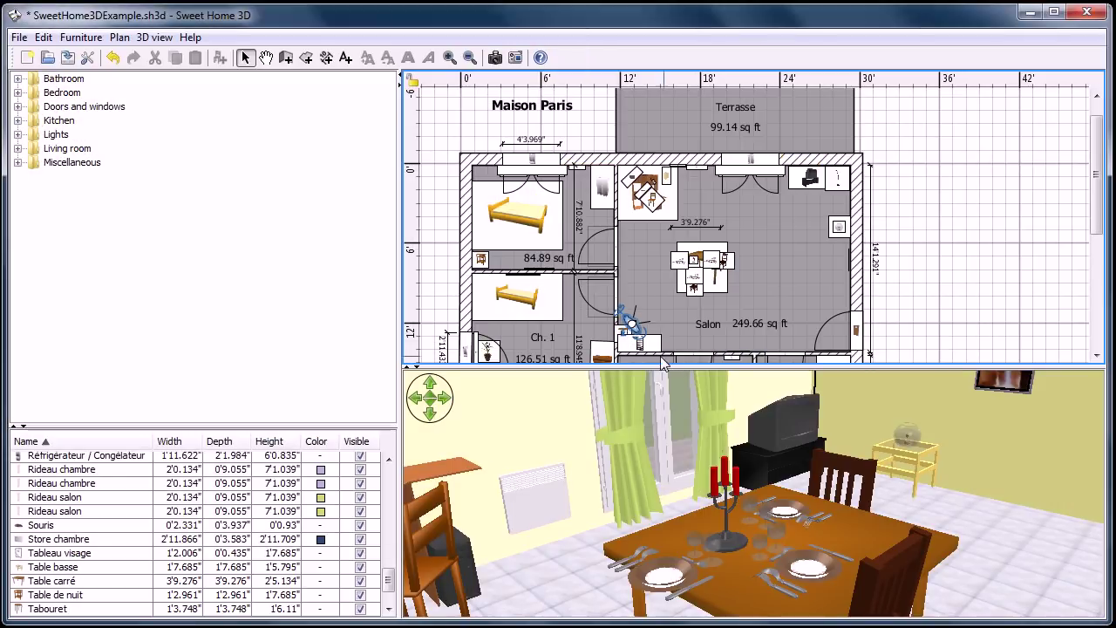
drag(674, 510, 593, 478)
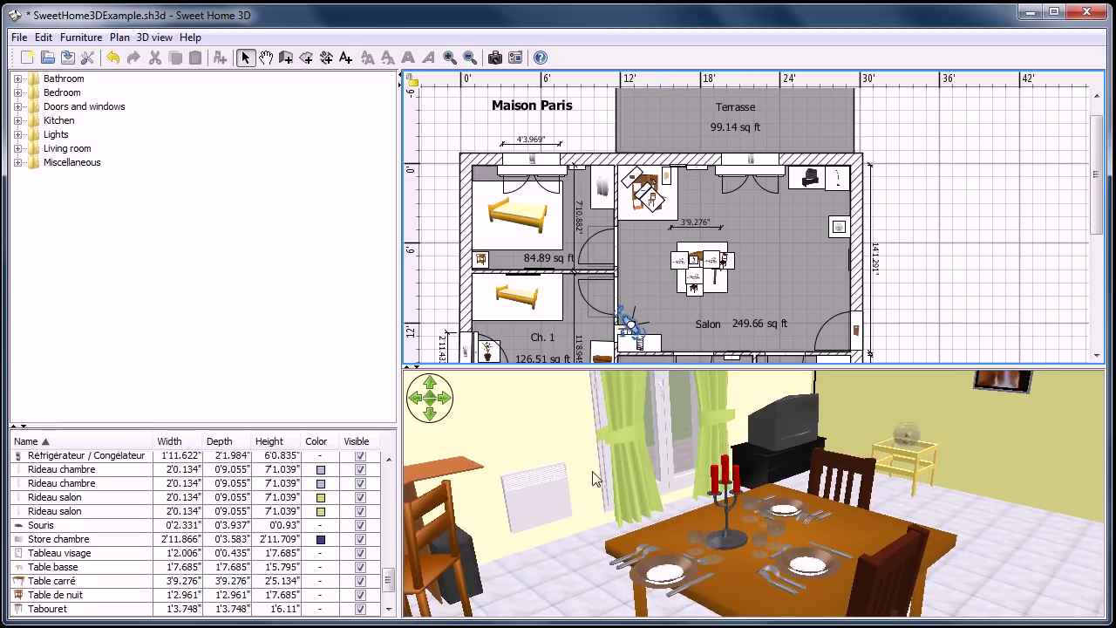
right_click(612, 448)
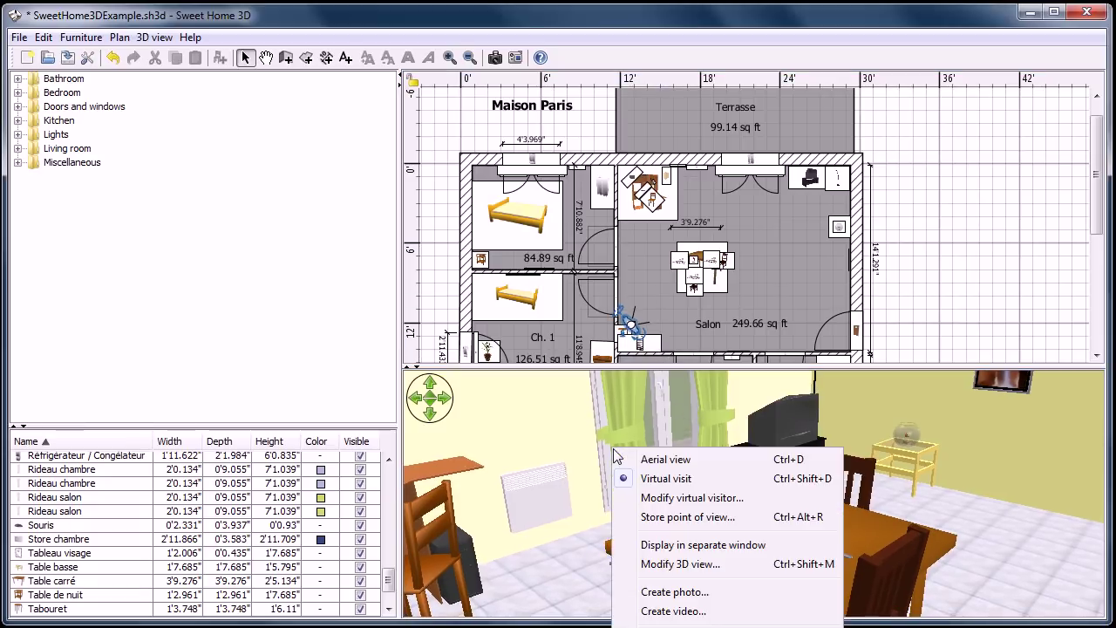
click(699, 266)
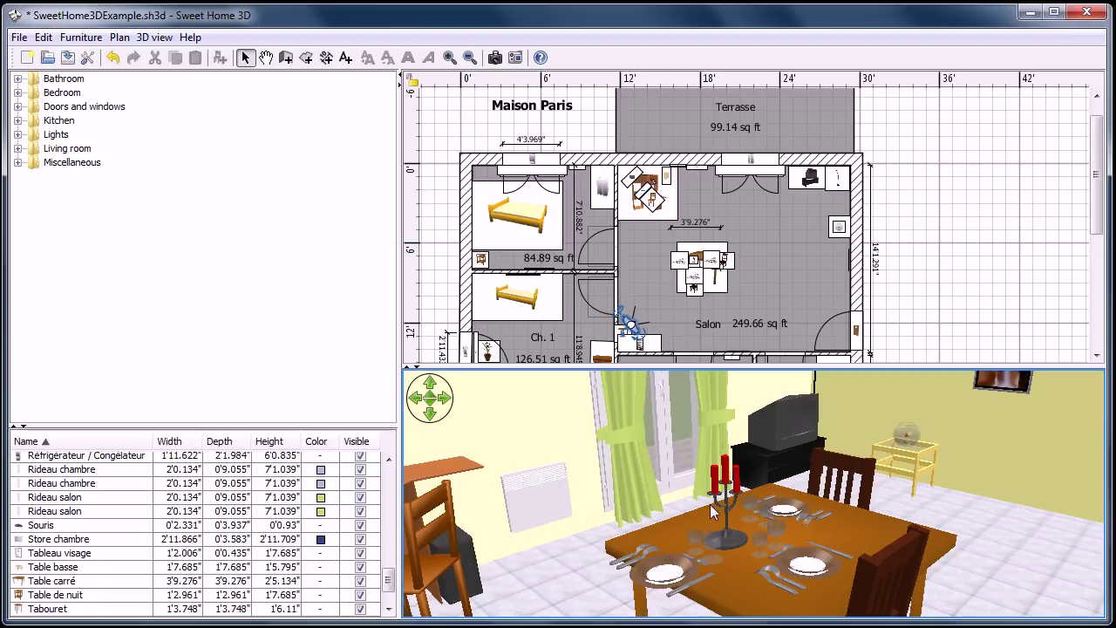
click(698, 262)
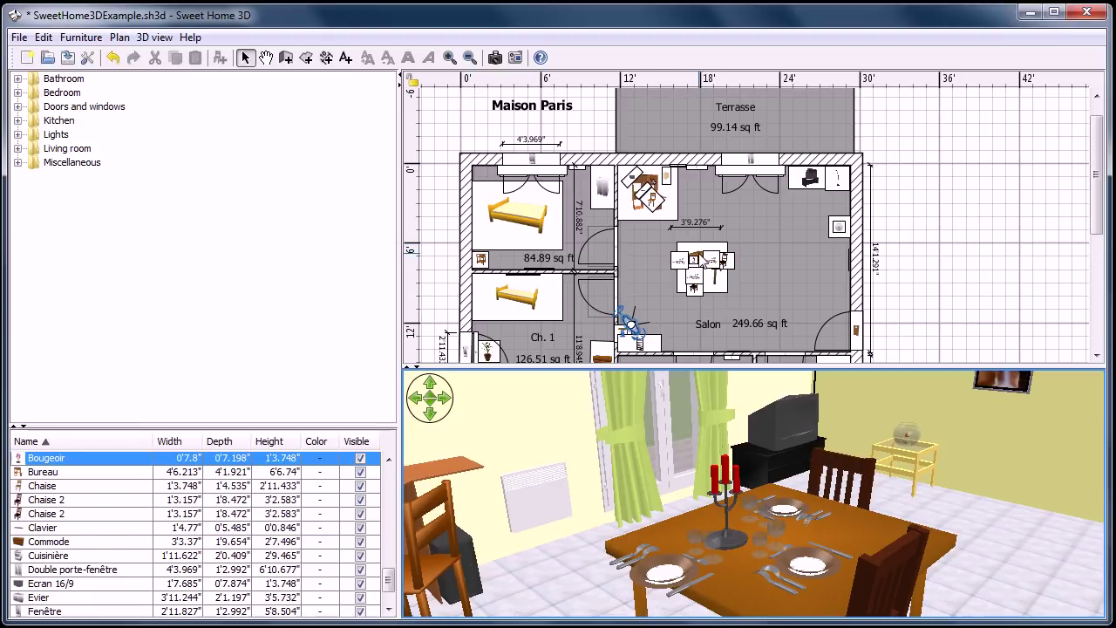
click(698, 244)
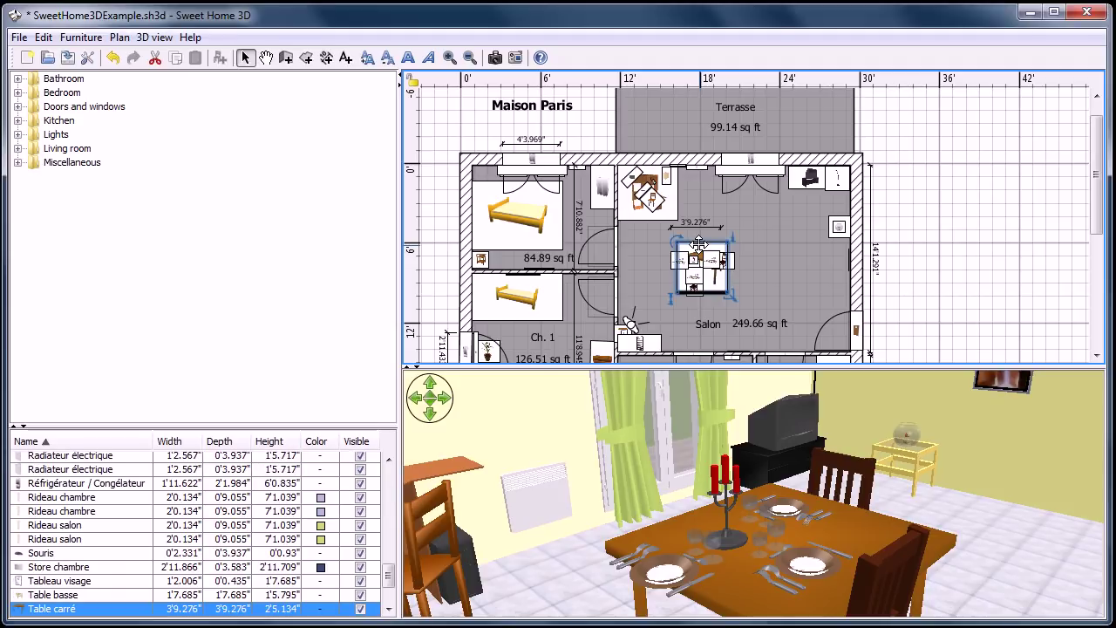
Restore the corner sofa in the Salon and move it left against the dining table
key(ctrl+z)
key(ctrl+z)
key(ctrl+z)
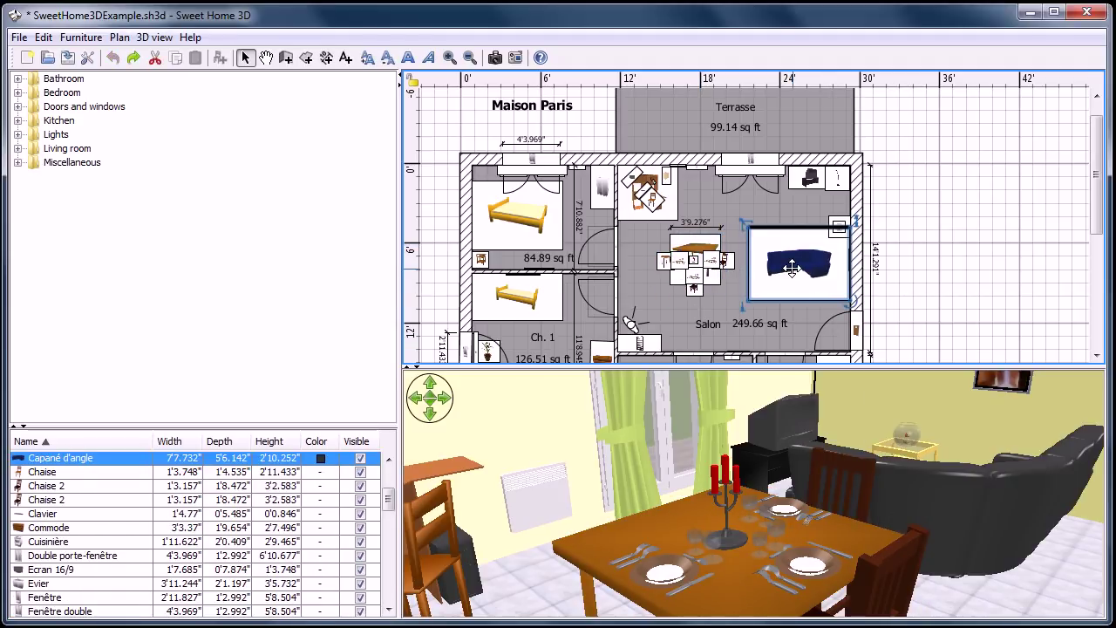
key(Delete)
key(ctrl+z)
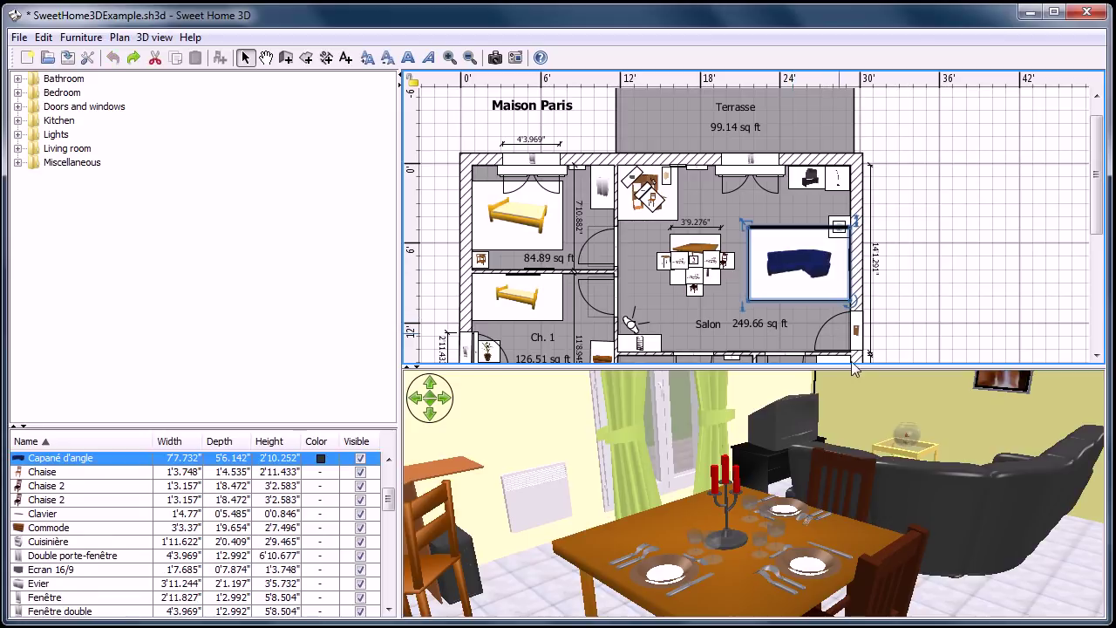
drag(795, 264, 744, 263)
right_click(797, 447)
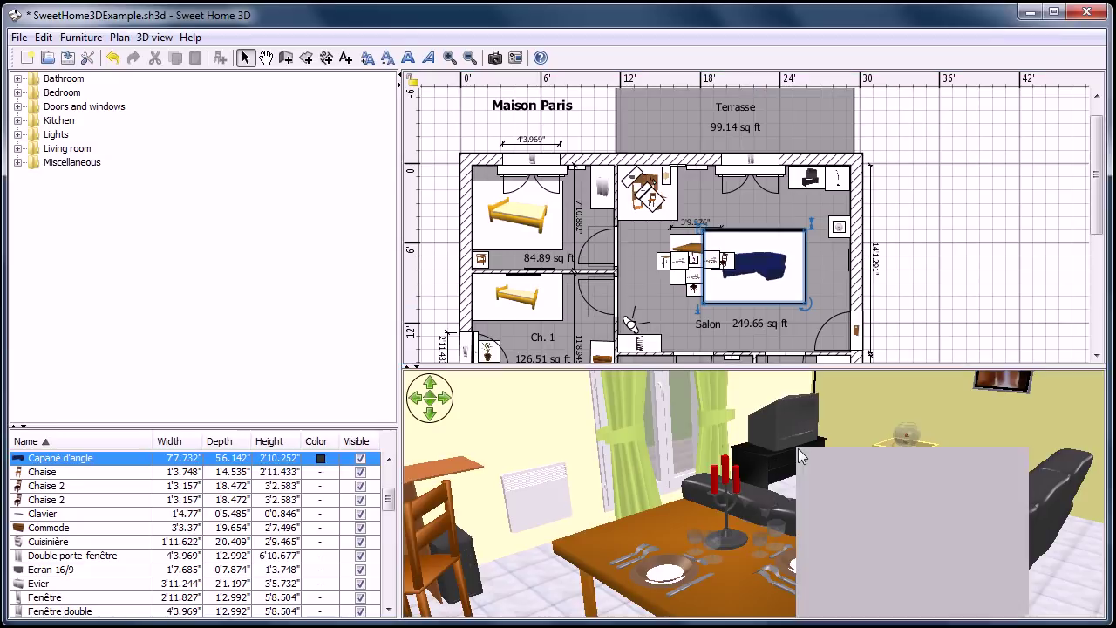
Orbit an aerial view of the house in a separate 3D window, then close it and minimize the project
click(838, 545)
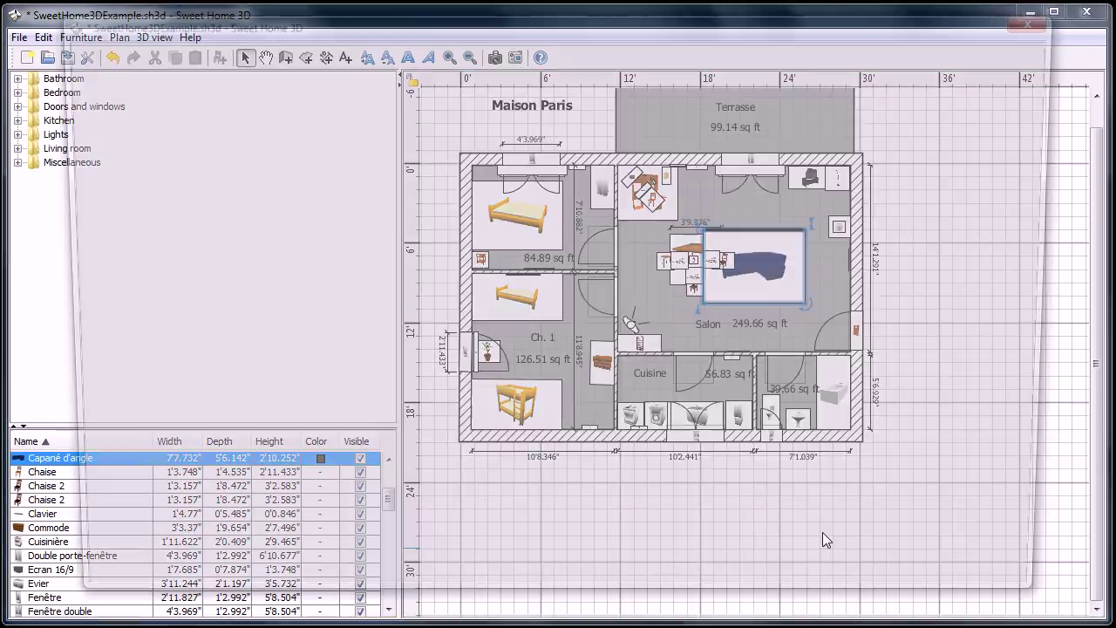
drag(607, 319, 571, 365)
right_click(571, 365)
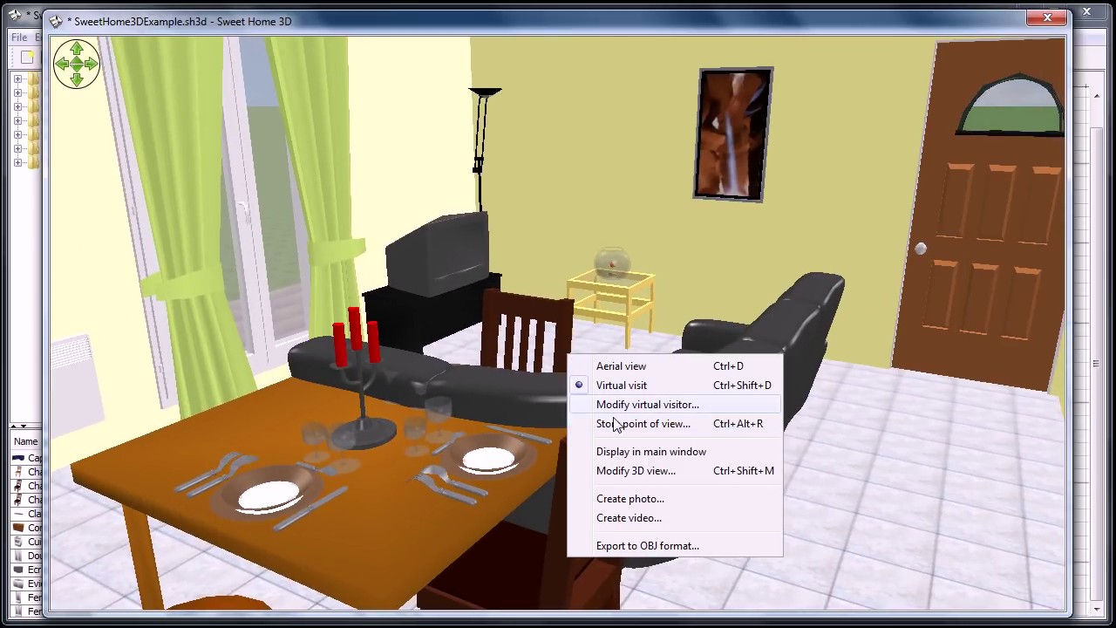
click(599, 365)
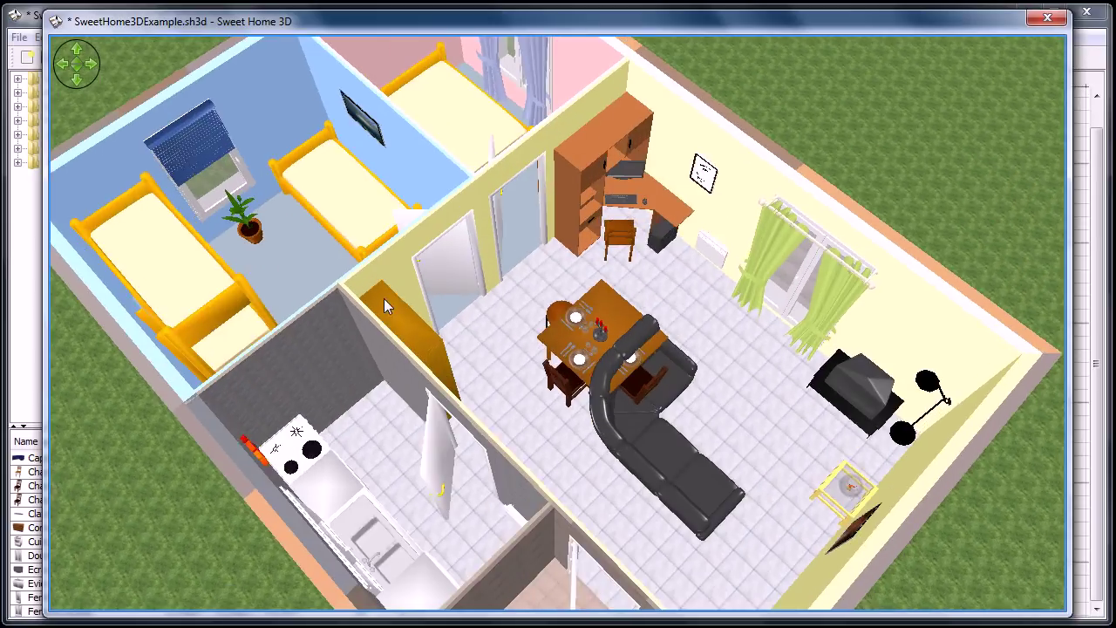
drag(384, 298, 333, 326)
drag(399, 193, 601, 332)
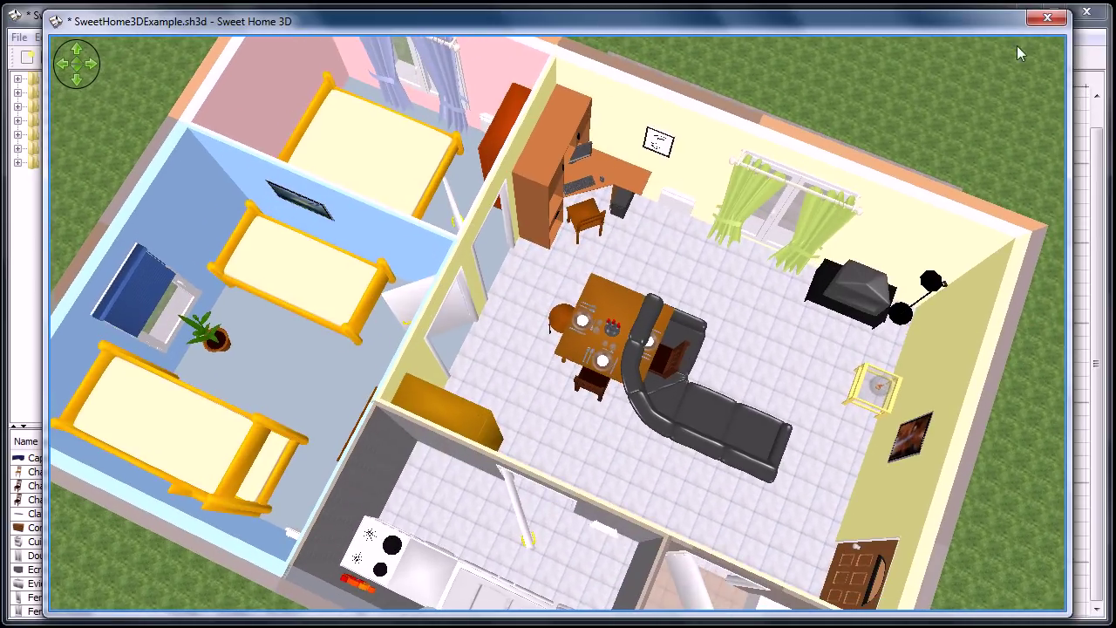
click(1047, 17)
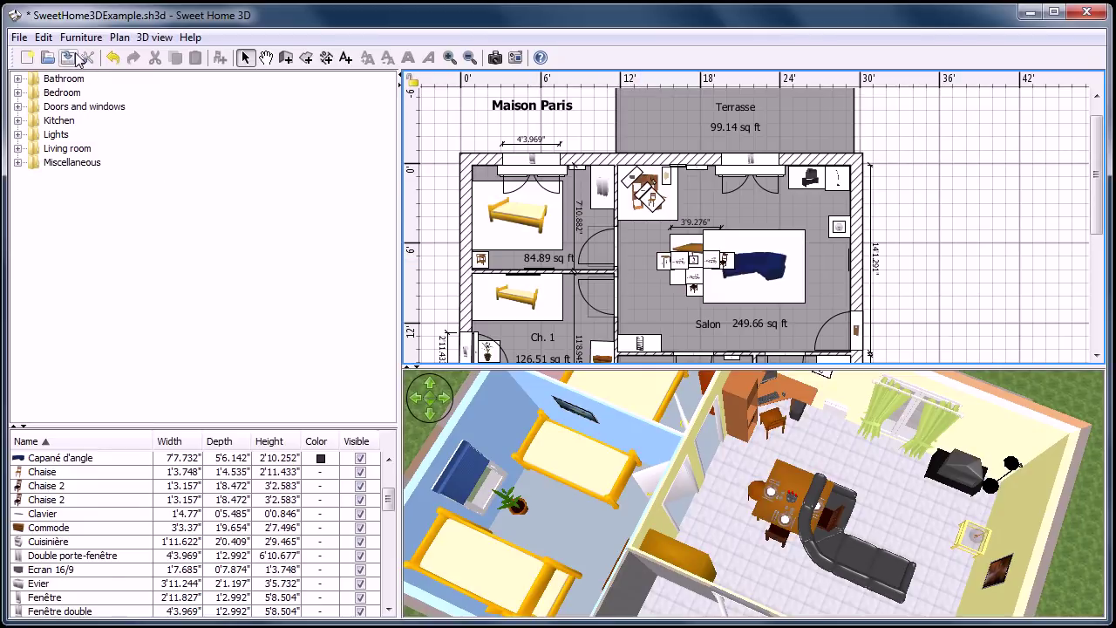
click(1029, 15)
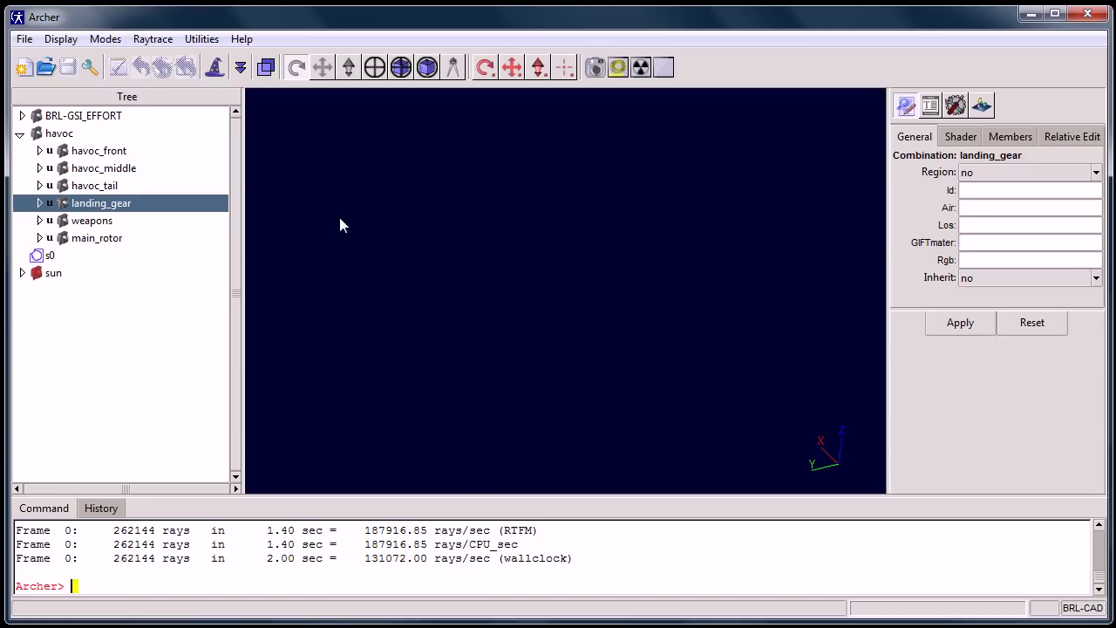
Draw the havoc helicopter as a wireframe and orbit to another angle
right_click(55, 136)
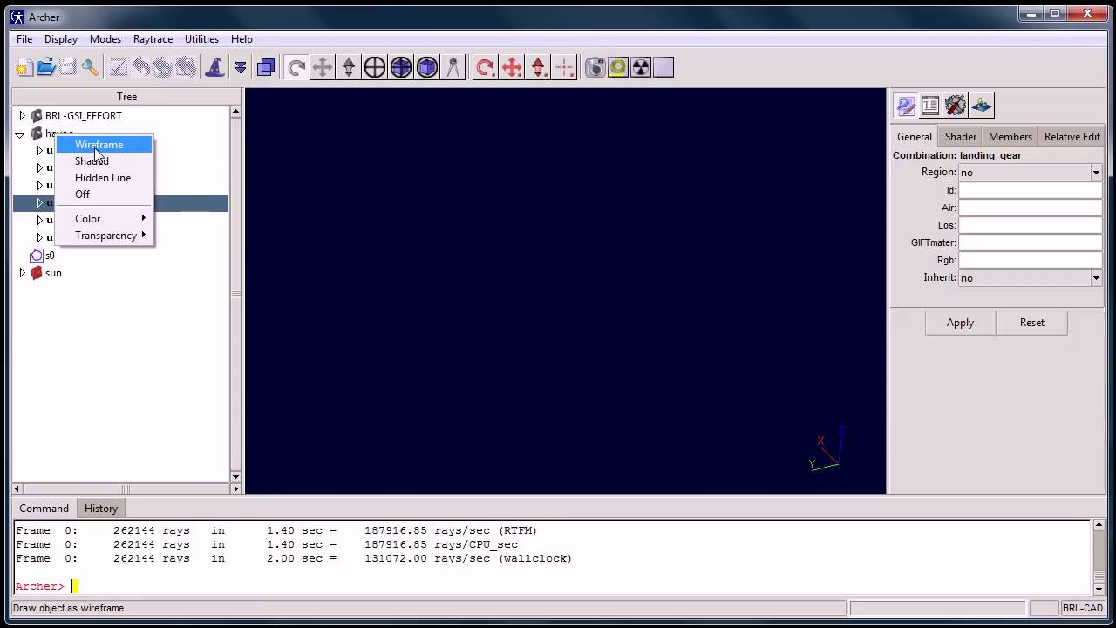
click(92, 148)
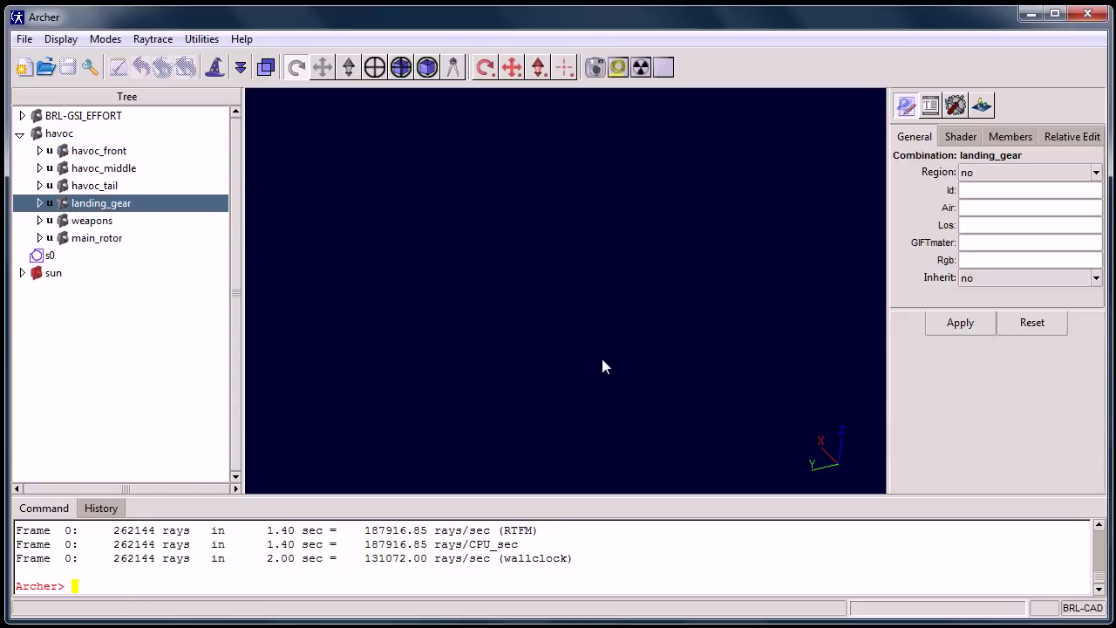
drag(523, 322, 693, 393)
Raytrace the helicopter at 512x512, then close the render window
click(152, 40)
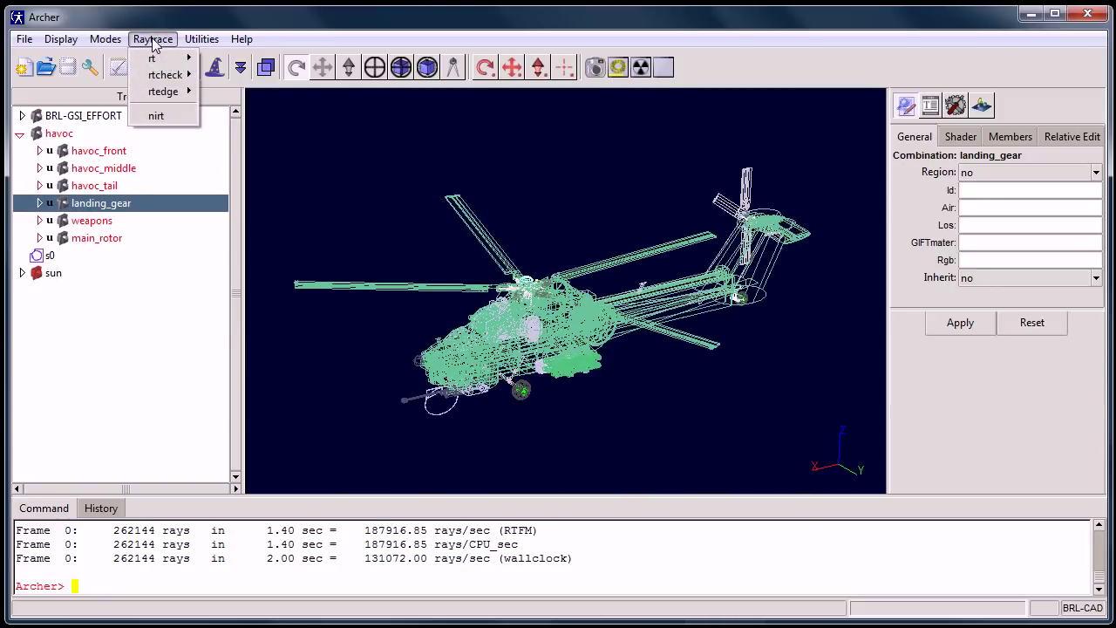
mouse_move(149, 57)
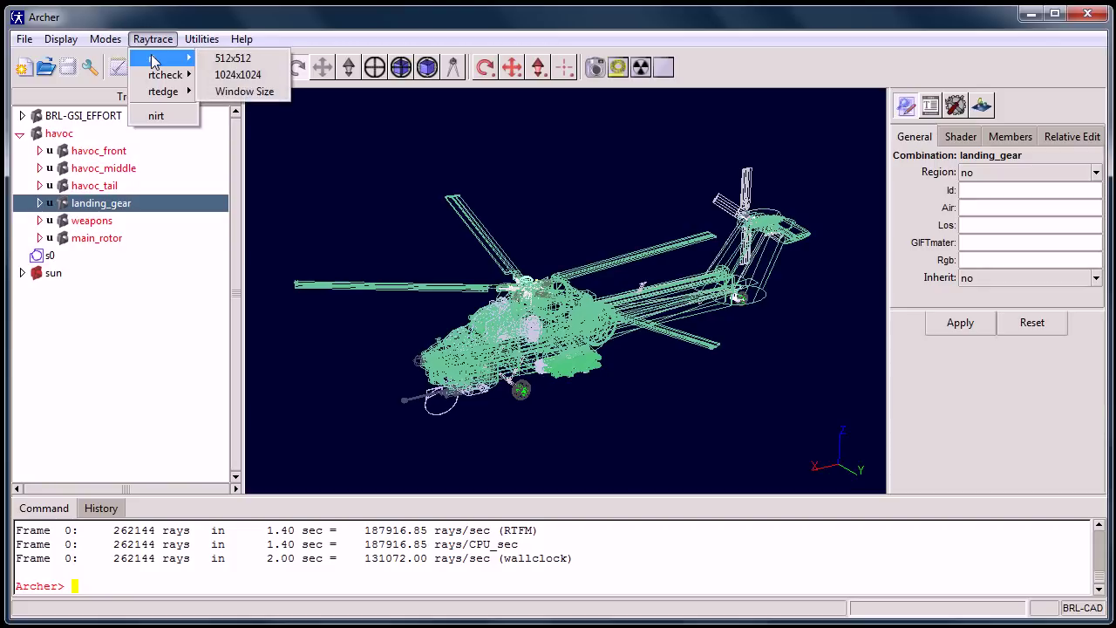
click(234, 58)
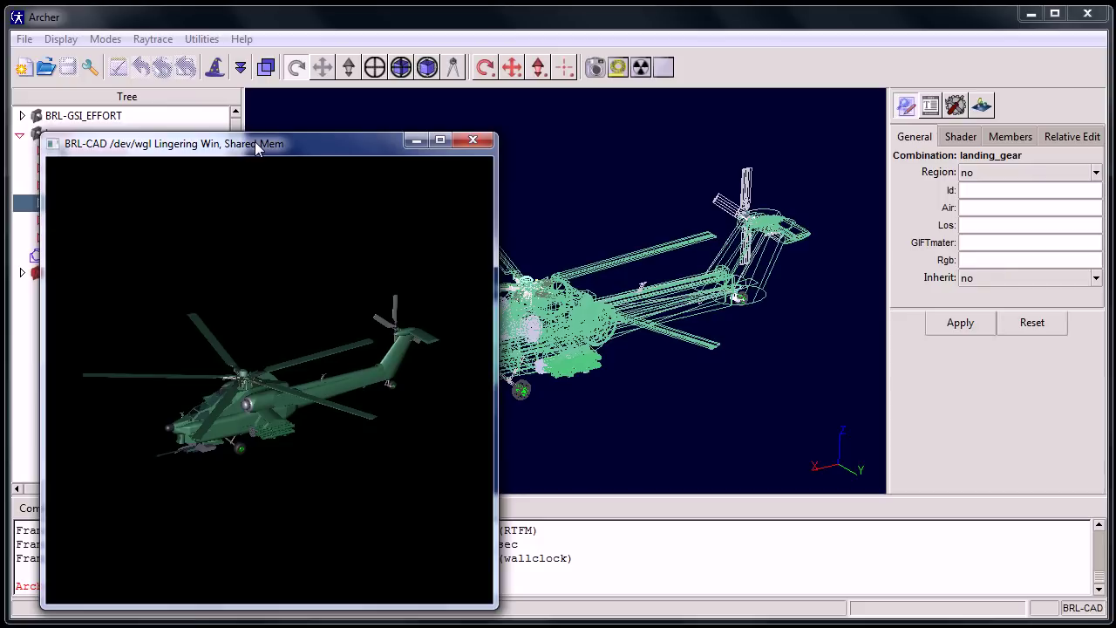
drag(256, 145, 310, 105)
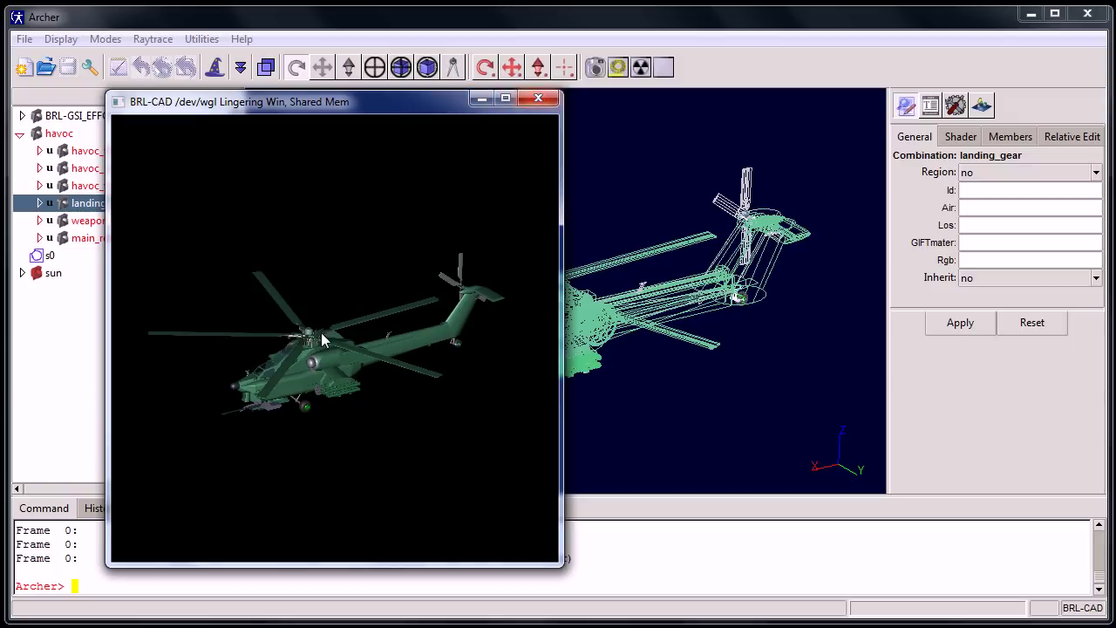
click(539, 100)
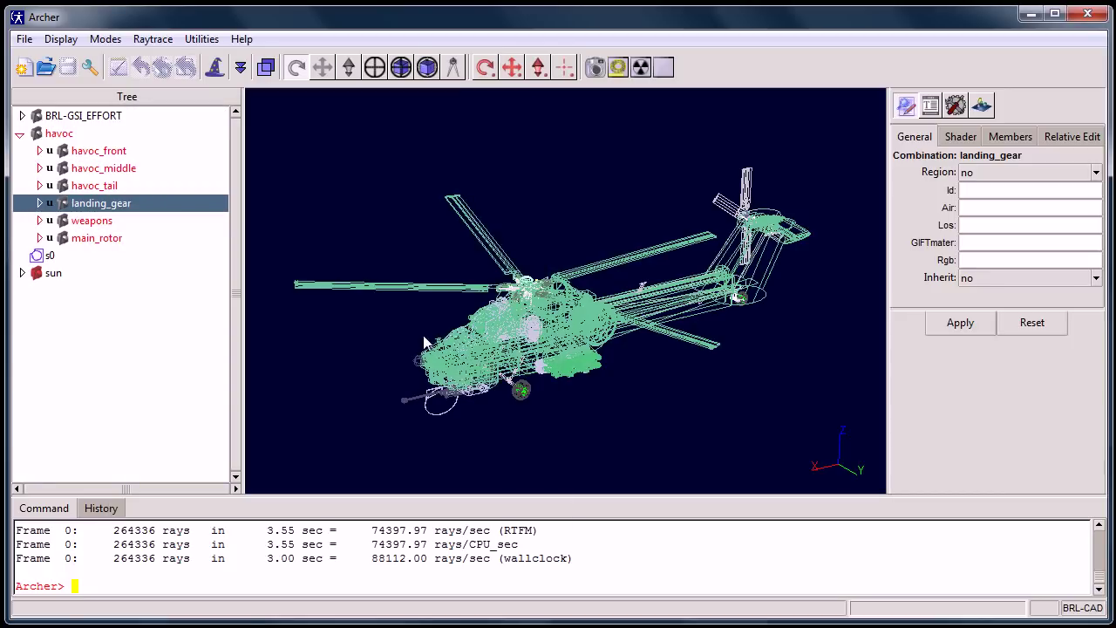
Erase the helicopter and show only the tail gear axle and rim as wireframe
right_click(56, 137)
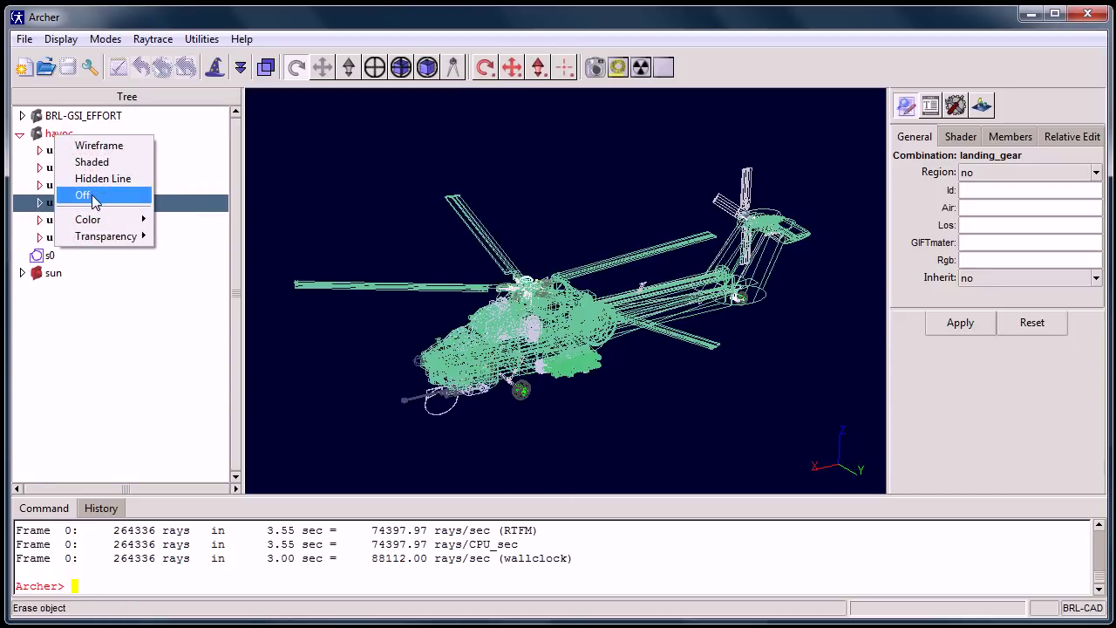
click(102, 197)
click(36, 203)
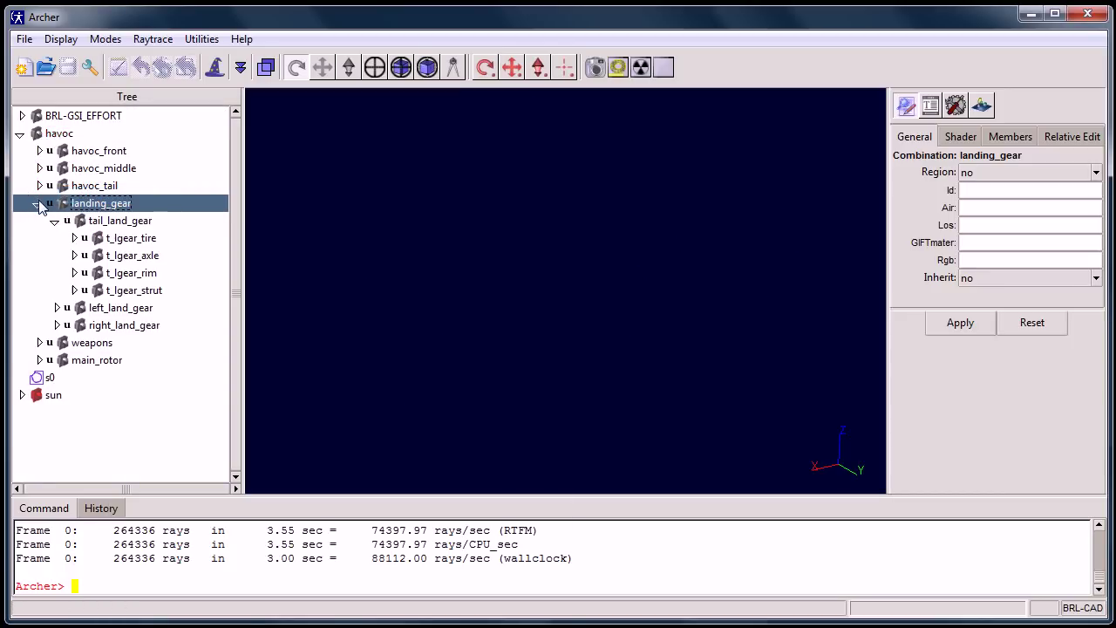
right_click(125, 259)
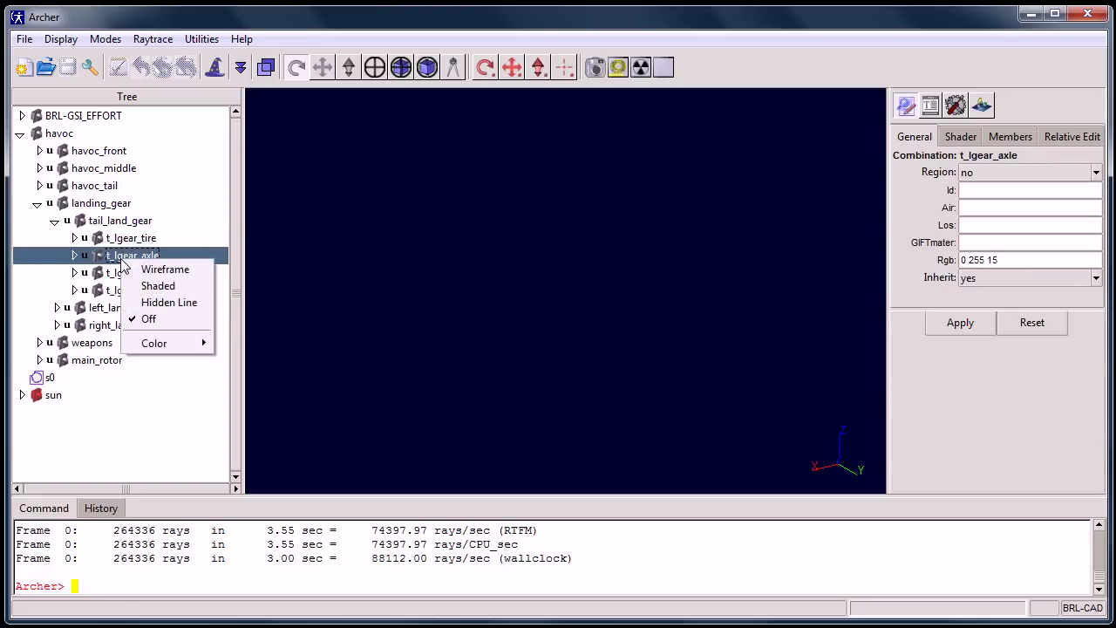
click(162, 269)
right_click(145, 275)
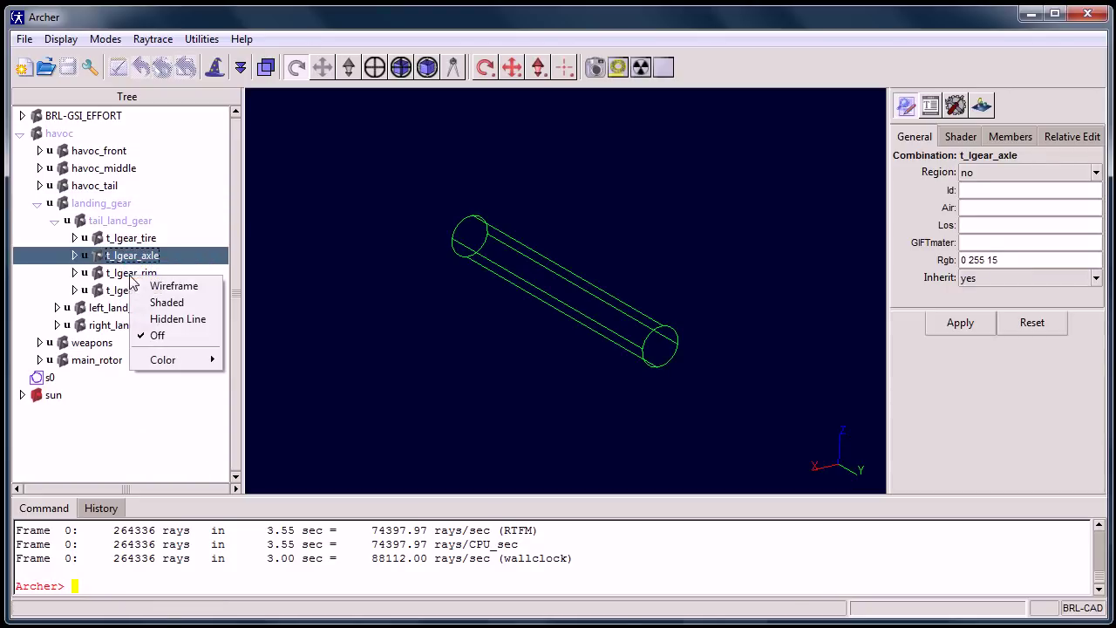
click(173, 287)
drag(379, 354, 432, 368)
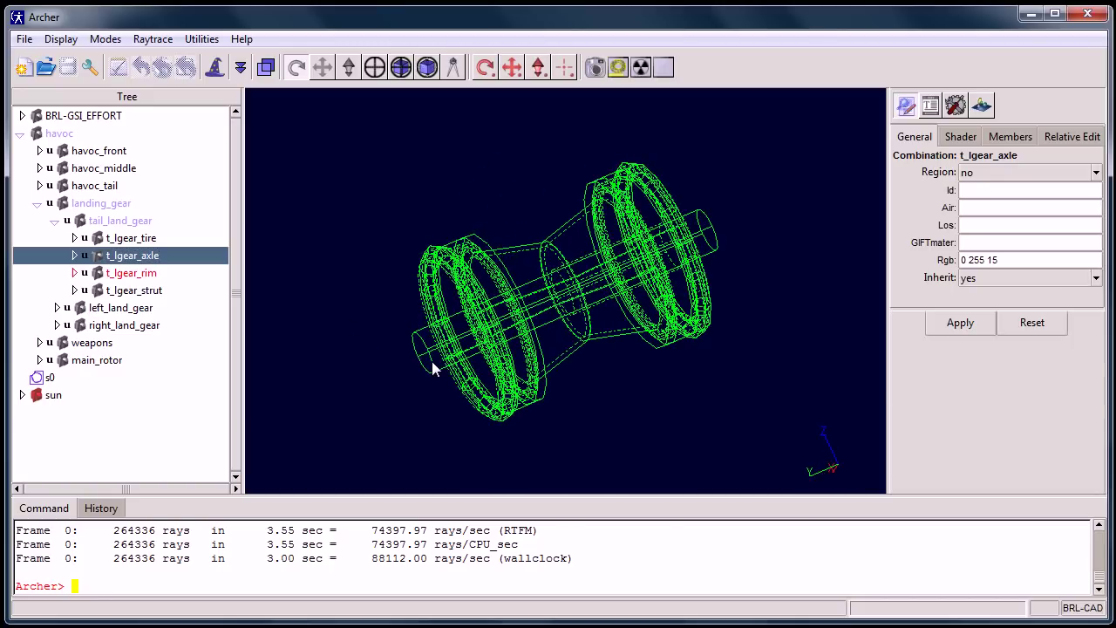
Raytrace the axle and rim at 512x512 and minimize the render window
click(105, 40)
mouse_move(146, 45)
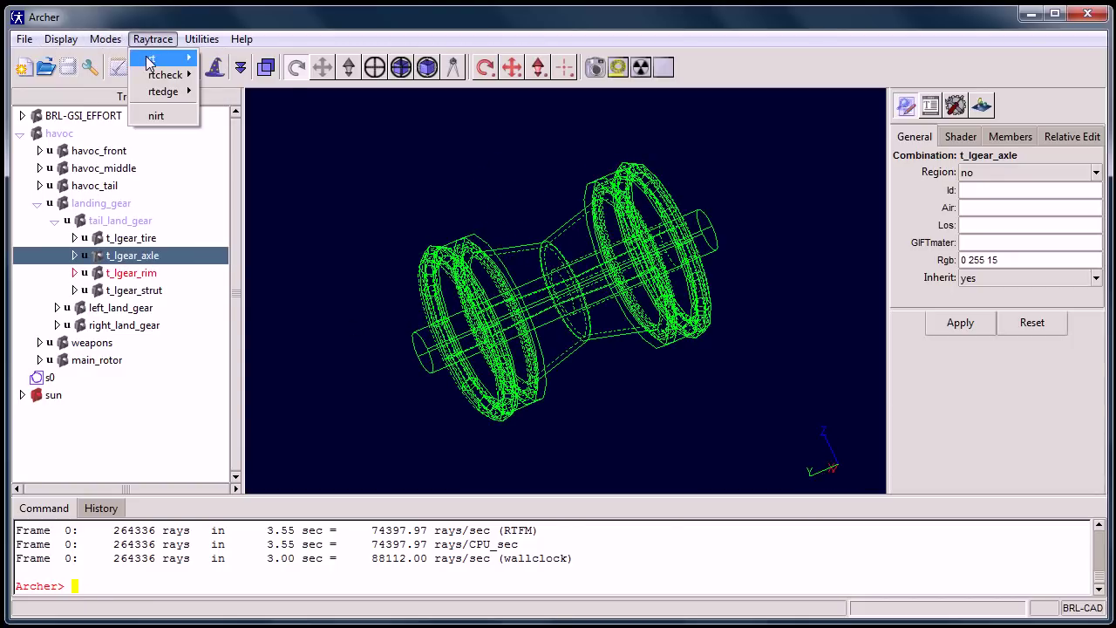
click(235, 58)
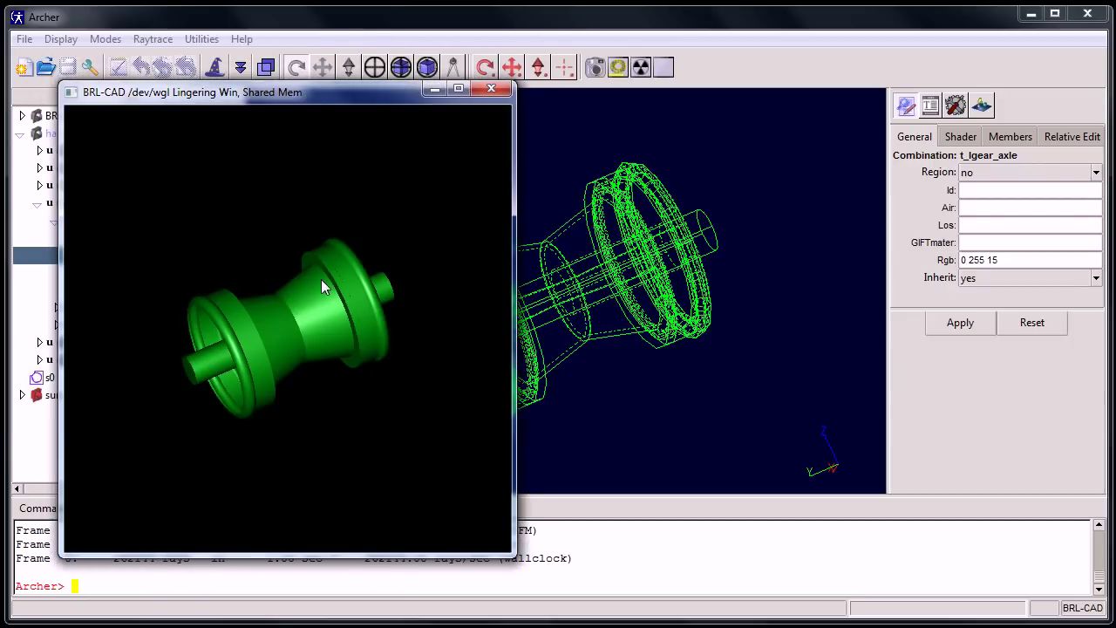
click(433, 90)
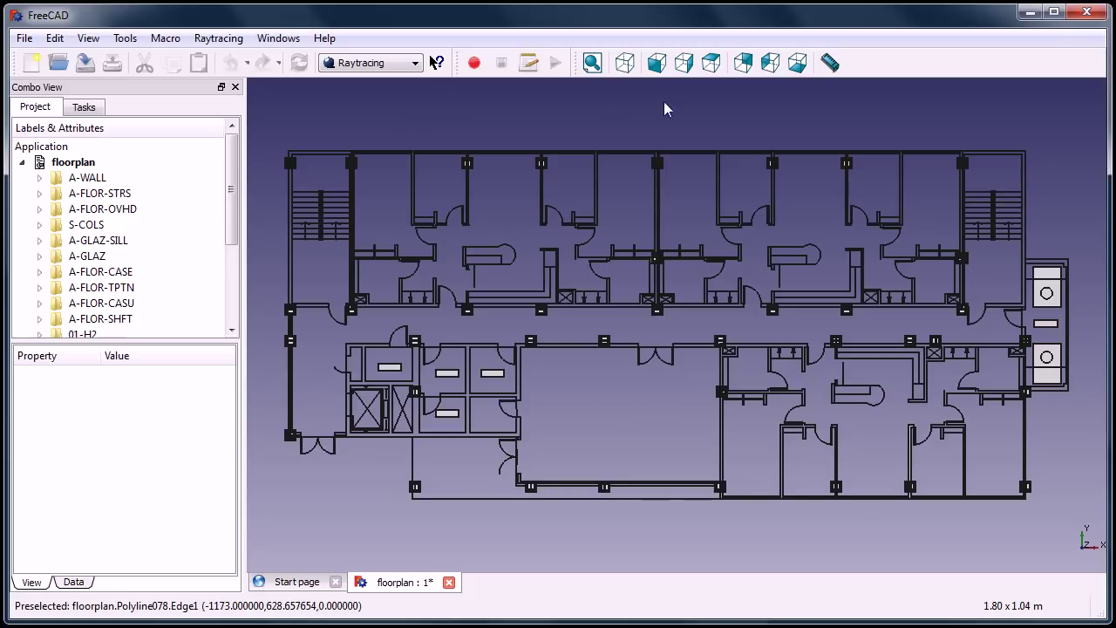
Show the FreeCAD floorplan in axonometric view, then in another standard view
click(624, 62)
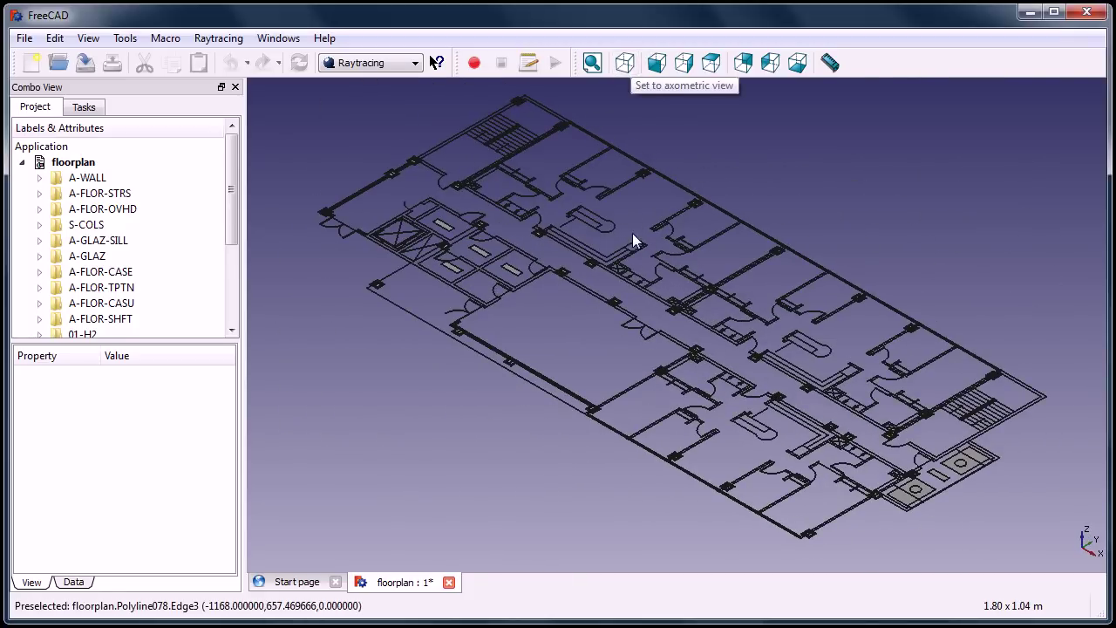
click(710, 63)
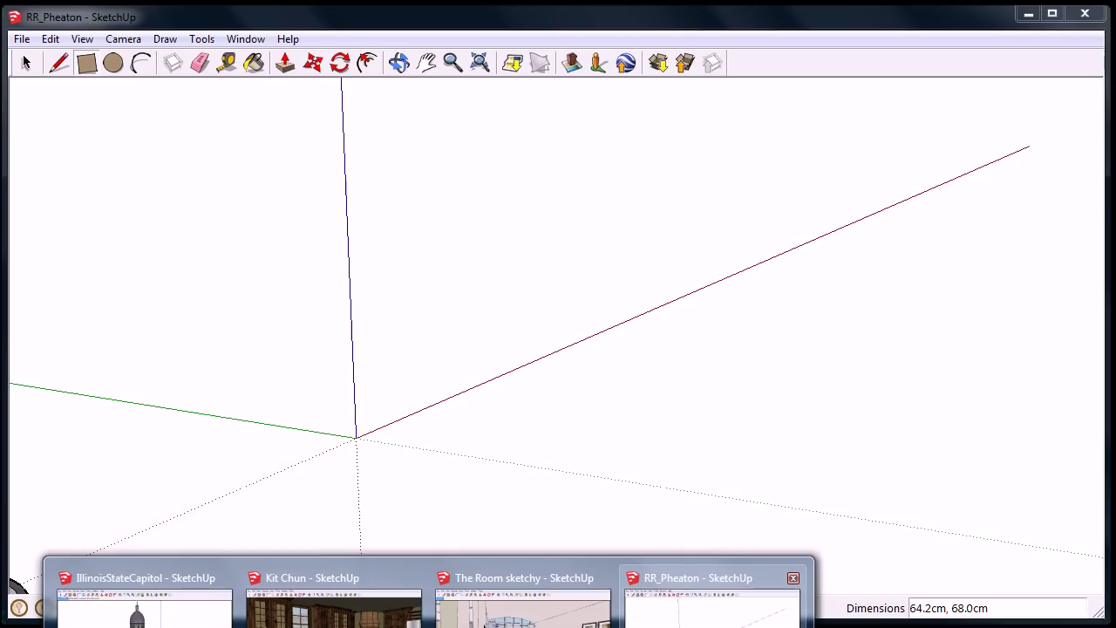
In the RR_Pheaton scene, draw a rectangle beside the car and push/pull it into a box
click(698, 602)
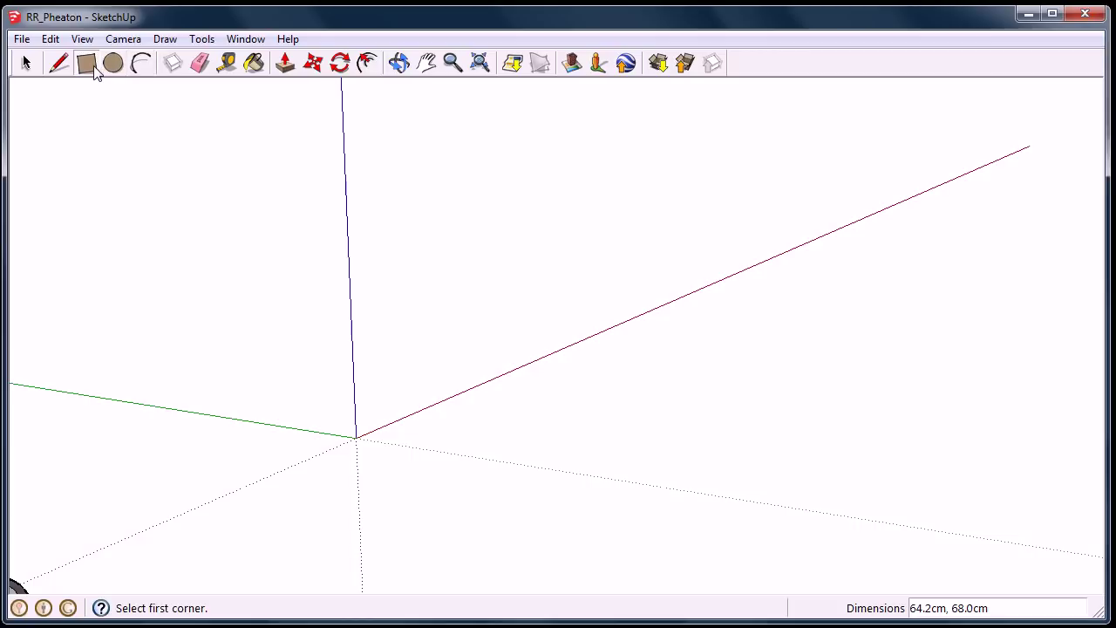
click(510, 311)
click(640, 443)
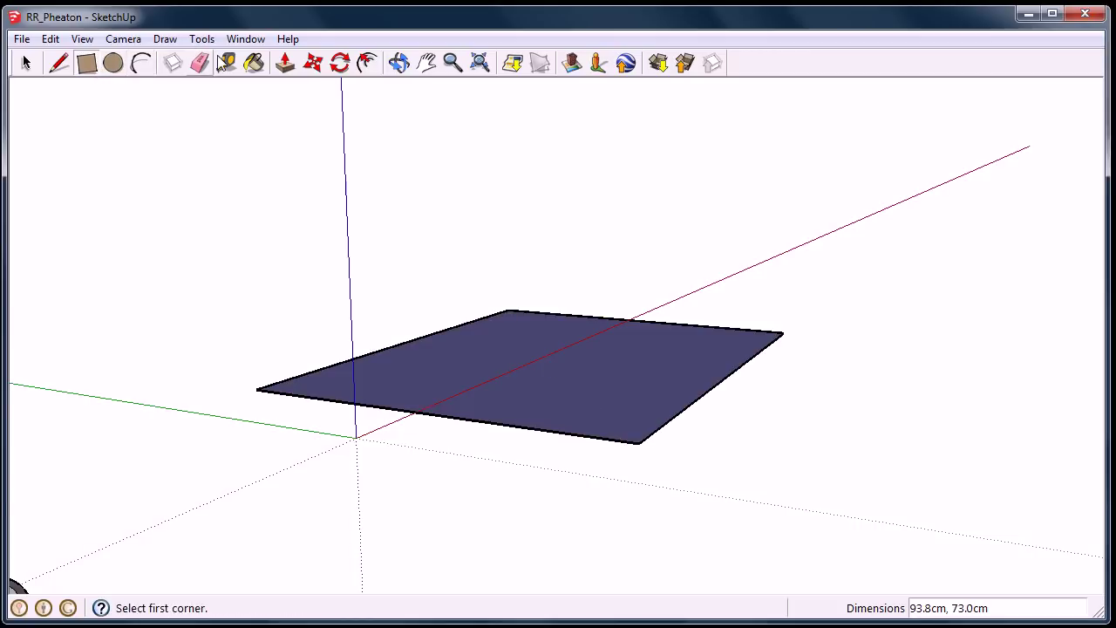
click(288, 64)
drag(550, 408, 548, 262)
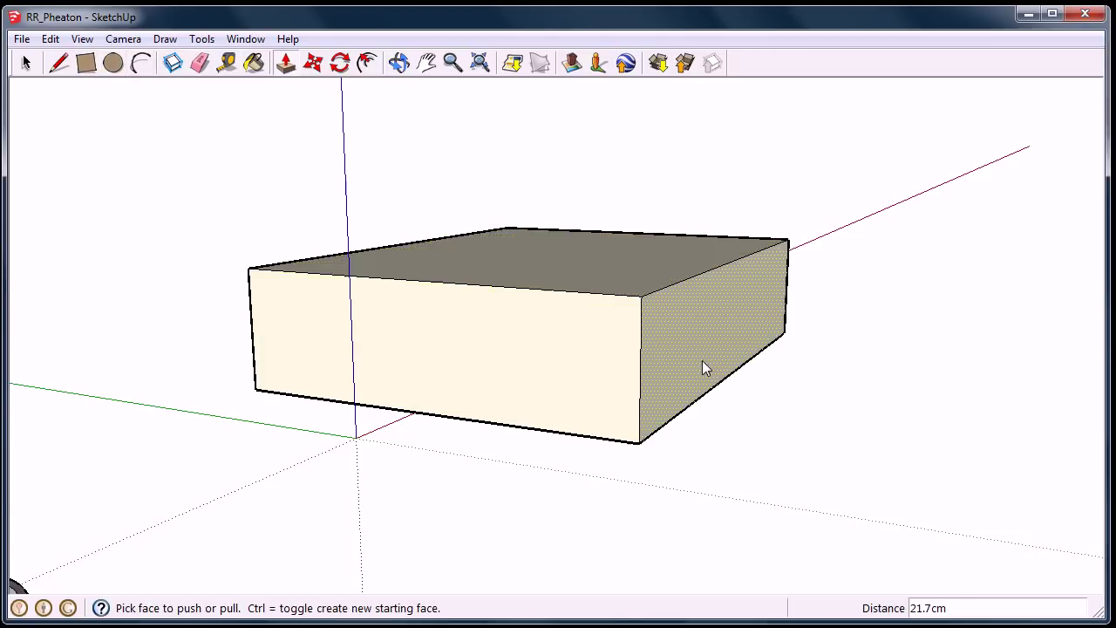
drag(702, 365, 408, 375)
drag(471, 262, 475, 188)
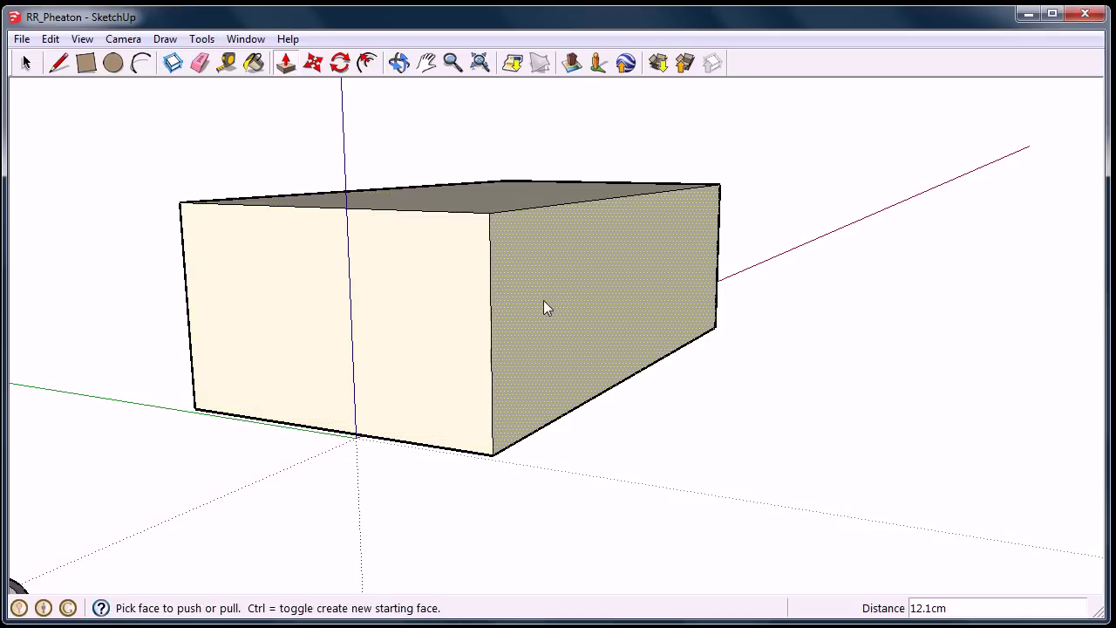
drag(546, 306, 611, 288)
Draw a 13.8 cm-radius circle on the box top and pull it up into a cylinder
middle_drag(516, 236, 382, 343)
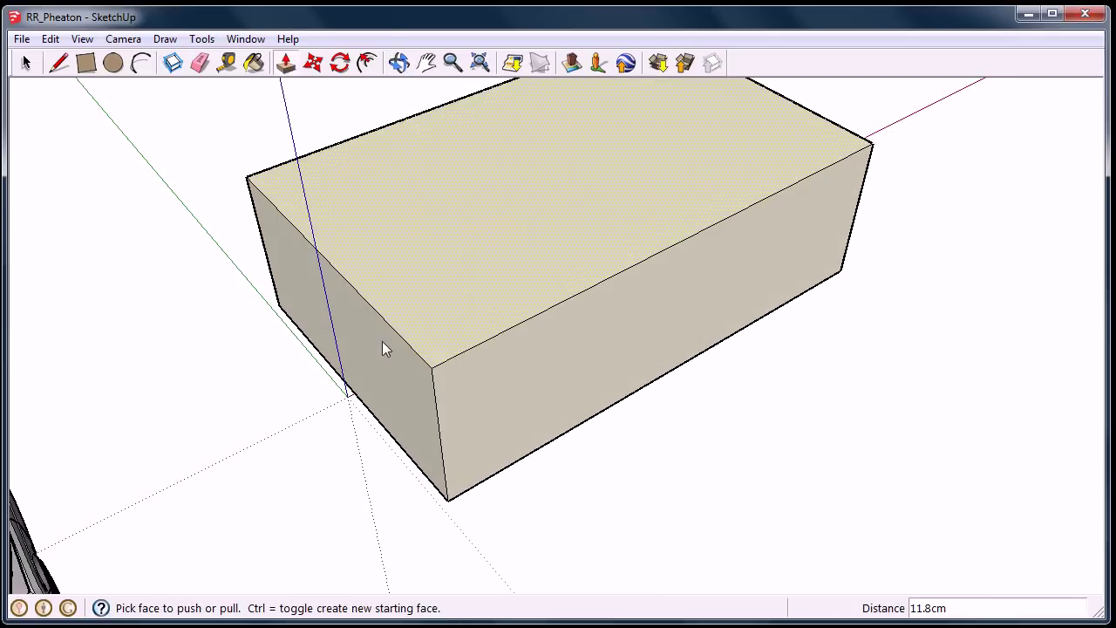
click(114, 63)
click(379, 215)
click(443, 233)
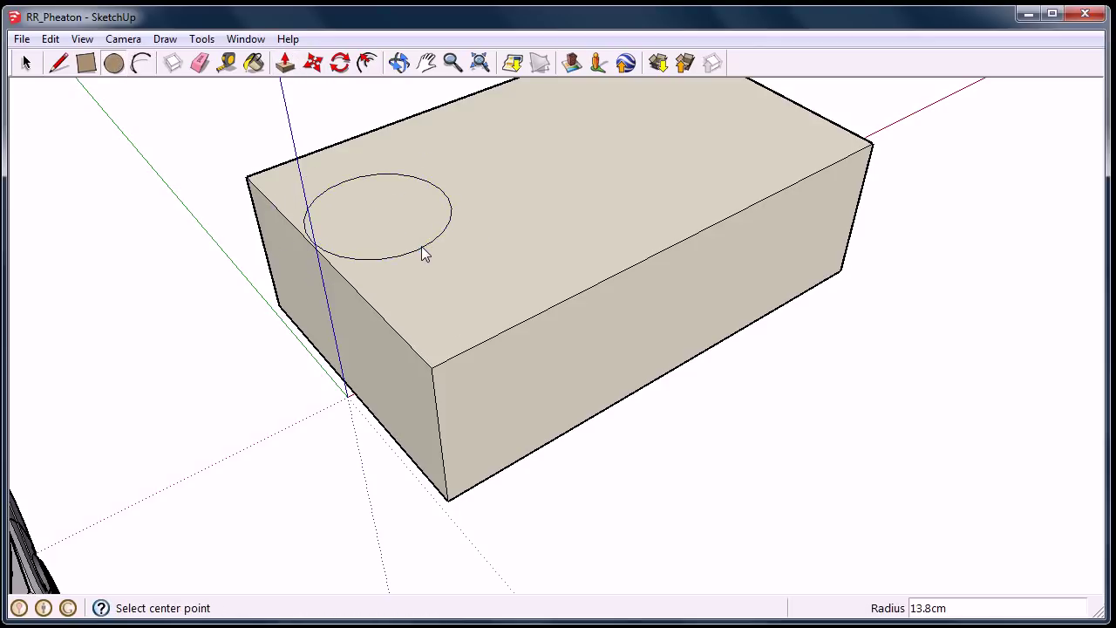
click(285, 63)
drag(376, 210, 357, 115)
Orbit and zoom out to view the box, cylinder and car from a level side angle
middle_drag(361, 122, 488, 357)
scroll(490, 331, down, 2)
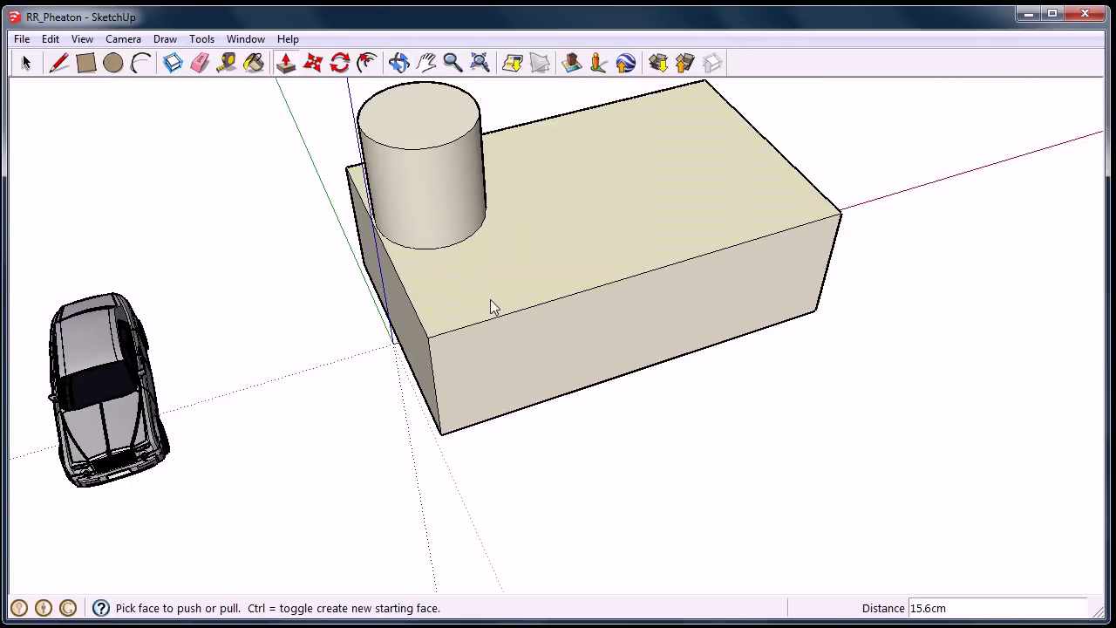
middle_drag(491, 305, 362, 369)
scroll(367, 369, up, 3)
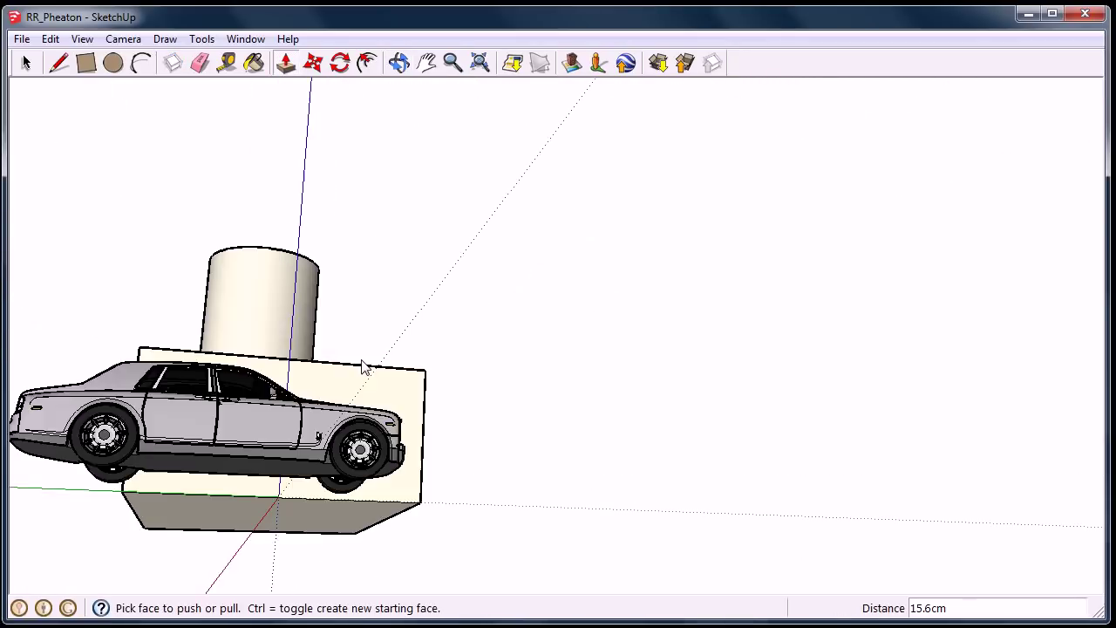
scroll(322, 420, up, 2)
middle_drag(322, 421, 323, 371)
scroll(323, 371, down, 2)
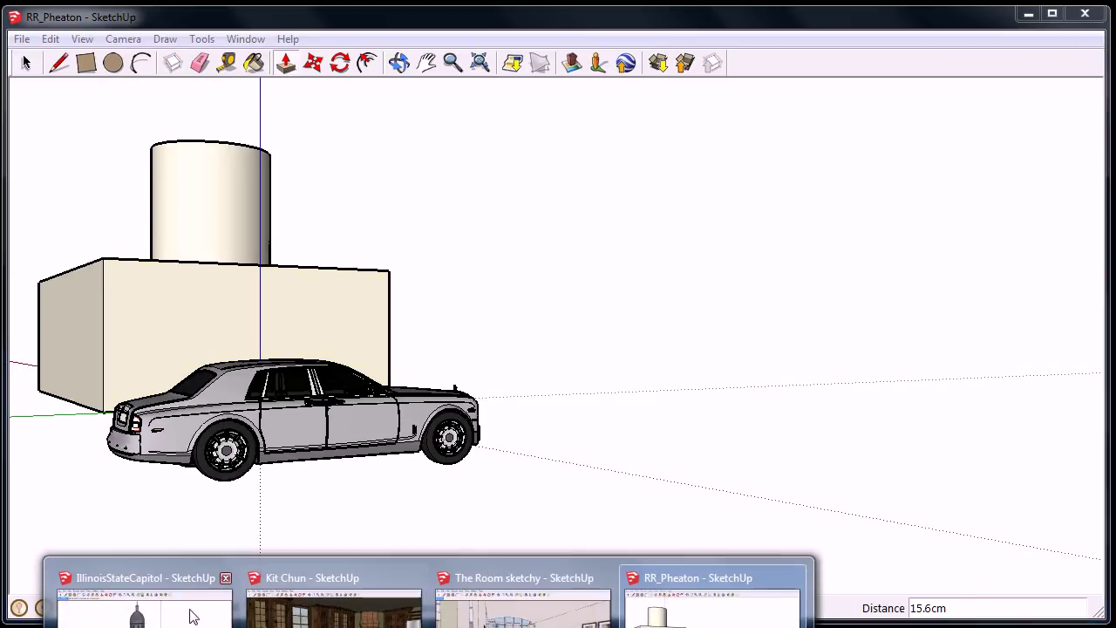
Bring up the IllinoisStateCapitol model and orbit and zoom around the Capitol building
click(192, 613)
middle_drag(489, 284, 501, 371)
middle_drag(641, 358, 581, 377)
scroll(516, 358, up, 3)
scroll(471, 365, down, 2)
middle_drag(348, 386, 633, 414)
scroll(489, 401, down, 2)
scroll(384, 401, down, 2)
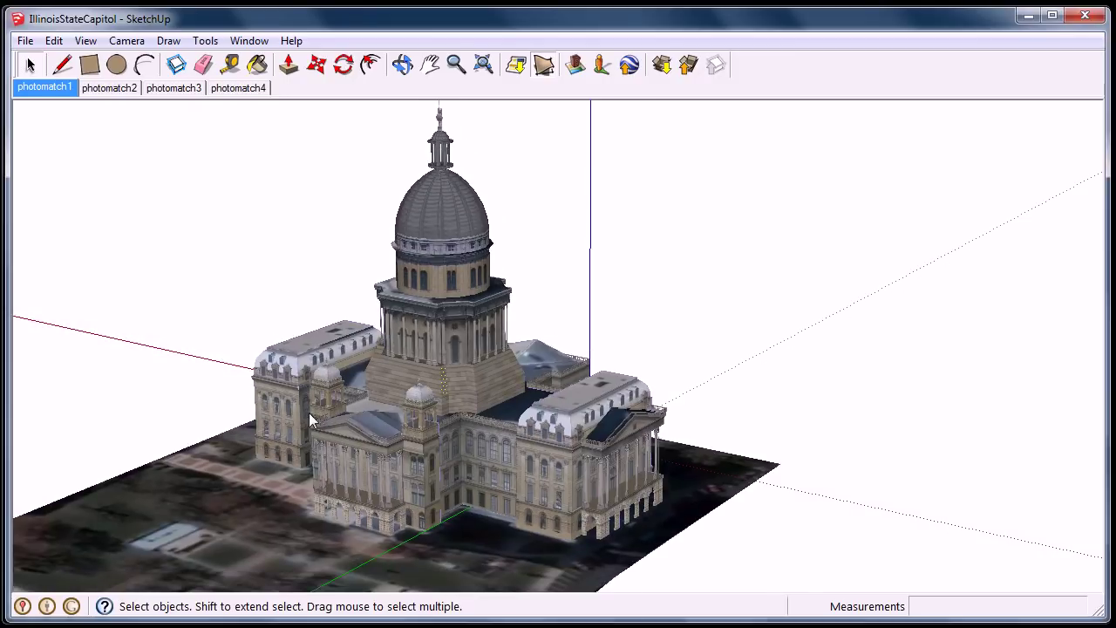
Step through the photomatch2, photomatch3 and photomatch4 scenes
click(106, 88)
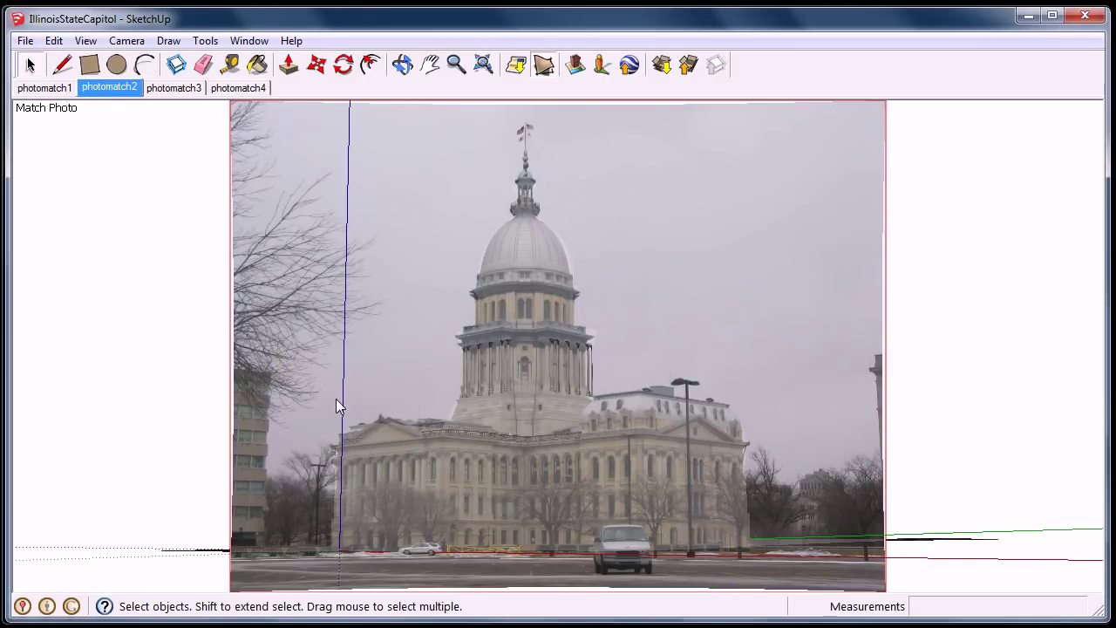
click(175, 90)
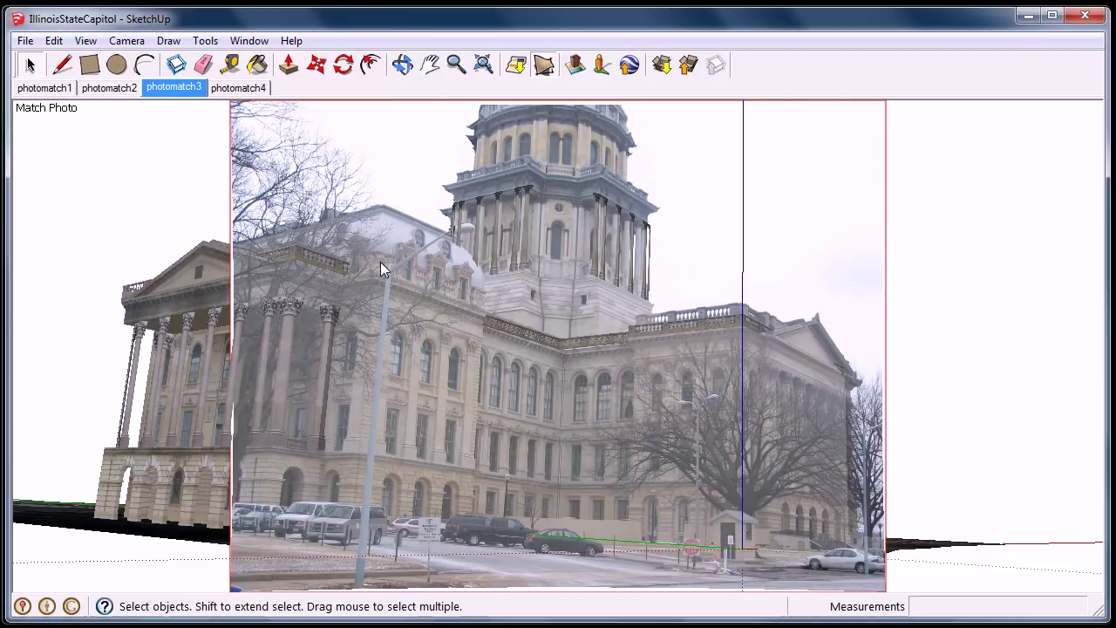
middle_drag(401, 299, 732, 269)
click(250, 90)
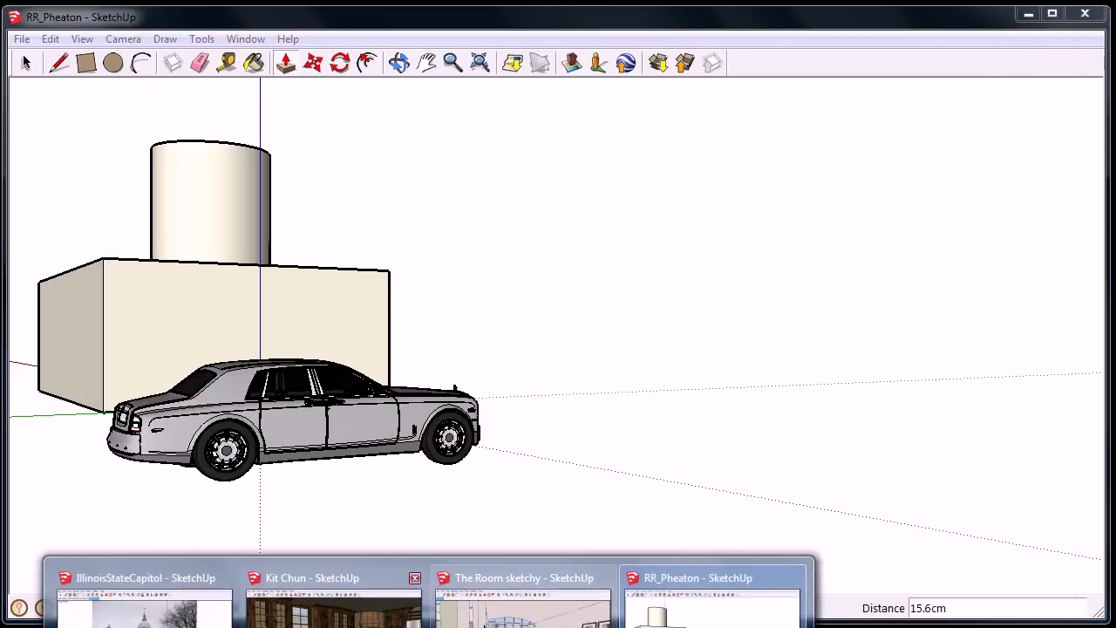
Look around the Kit Chun kitchen, walk through The Room sketchy, then minimize both windows
click(336, 602)
drag(370, 336, 531, 443)
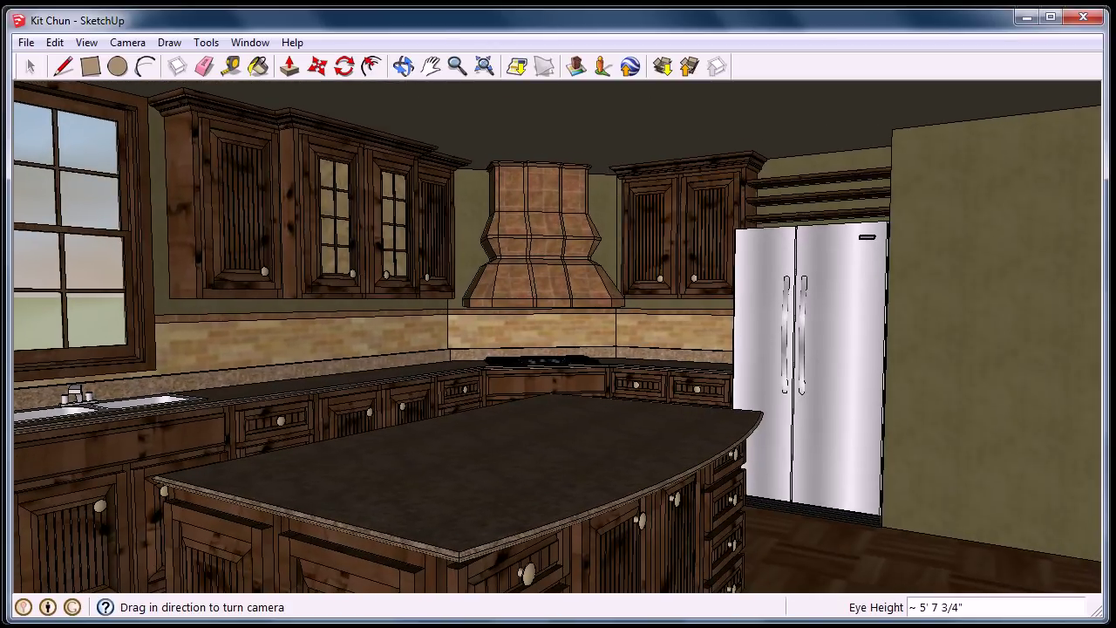
click(523, 600)
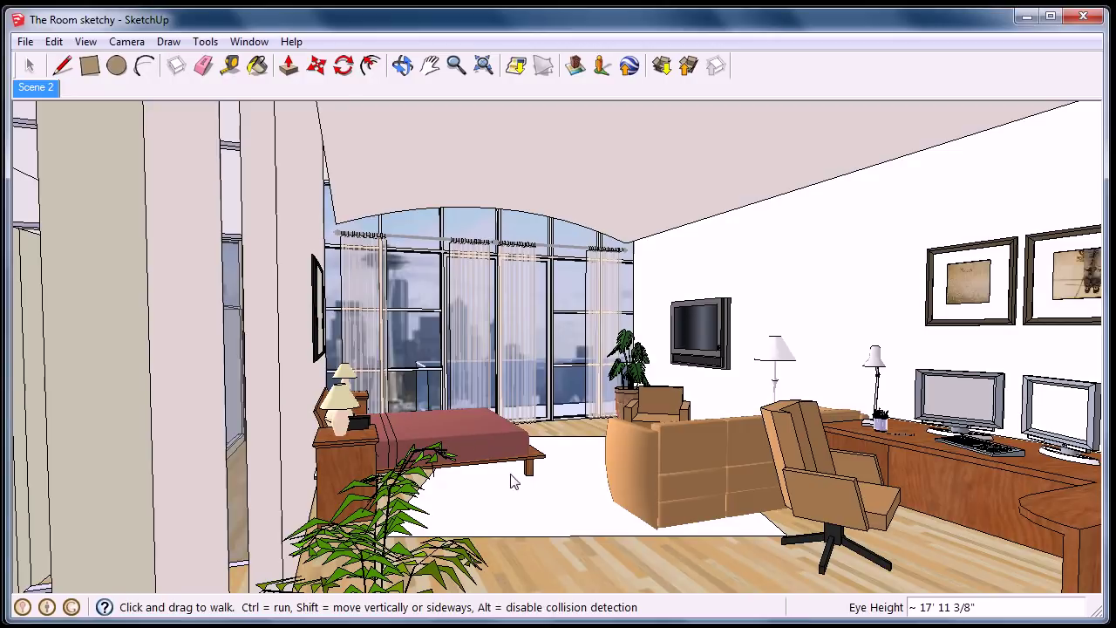
drag(512, 476, 754, 494)
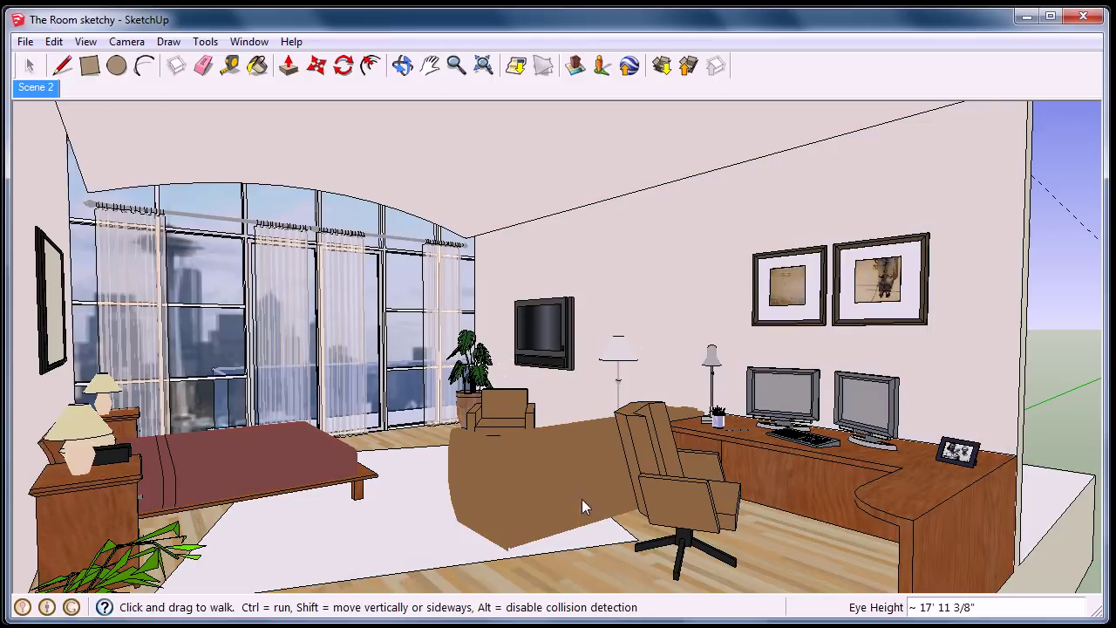
drag(472, 449, 312, 450)
click(1026, 15)
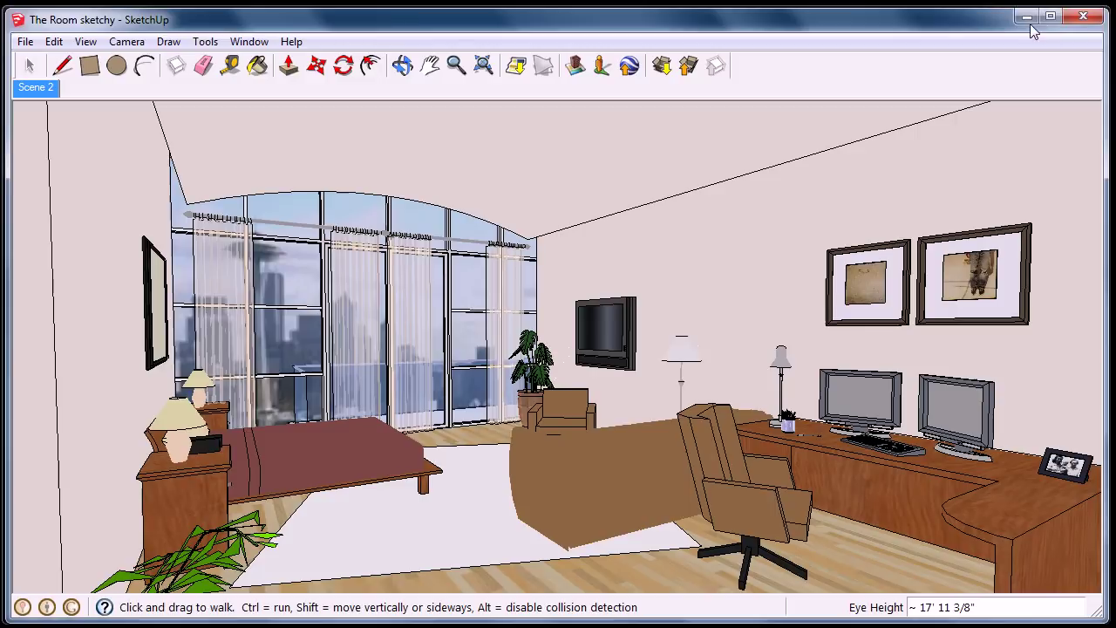
click(1026, 16)
Minimize the RR_Pheaton car model window
click(1027, 15)
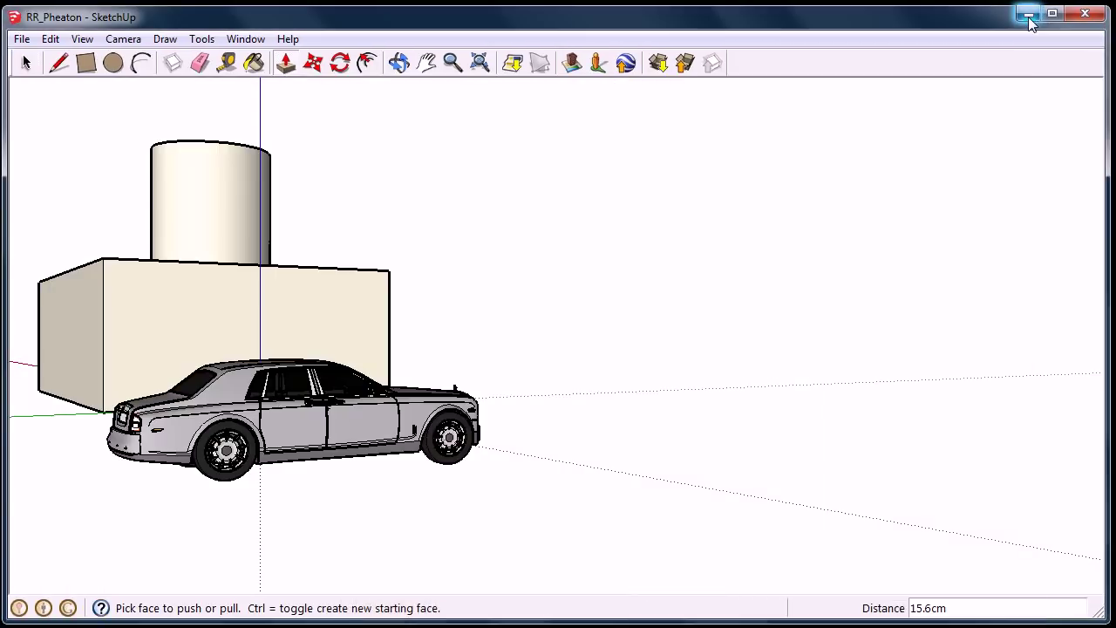